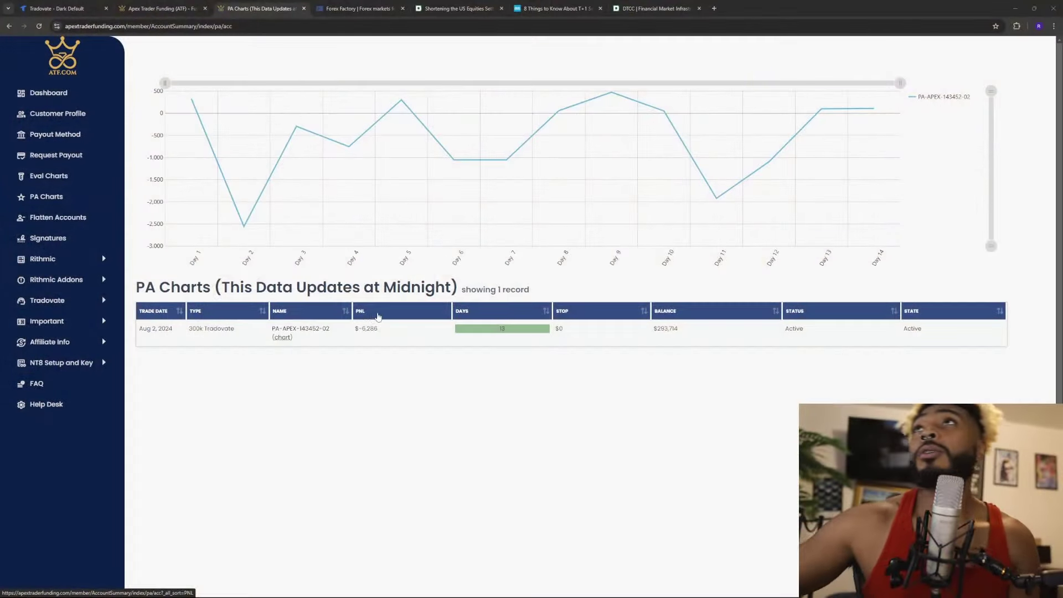
Check the PA account's PNL in the PA Charts table and the account's equity and trailing drawdown details in Tradovate.
drag(378, 329, 375, 329)
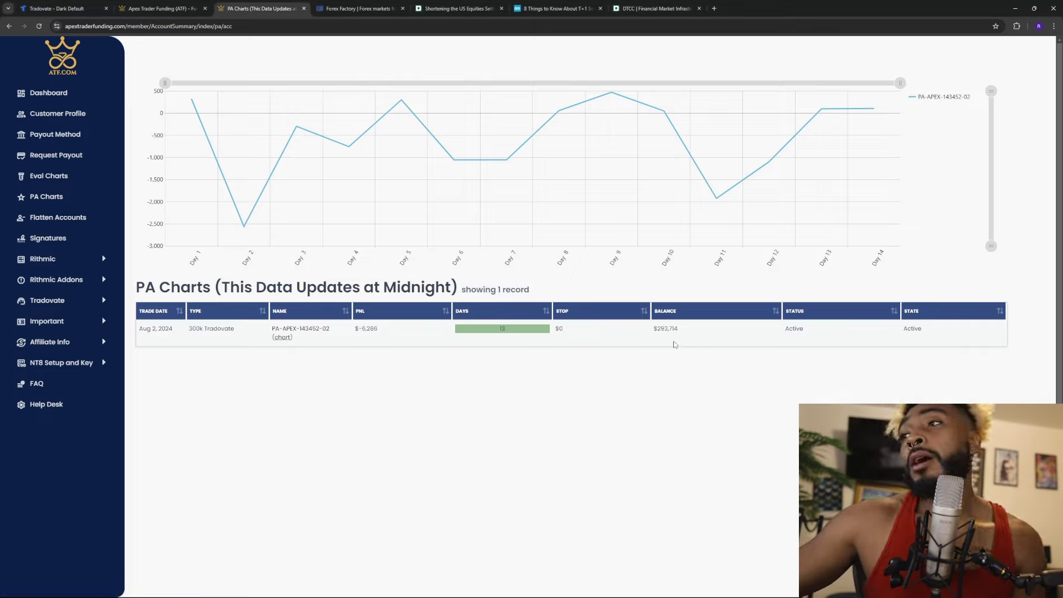
click(48, 7)
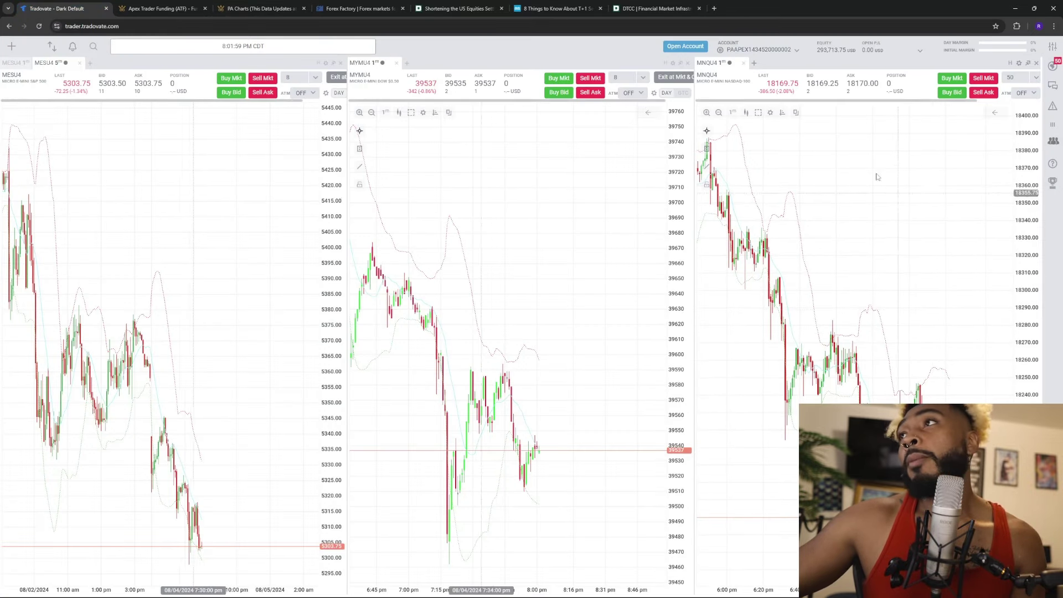
click(919, 51)
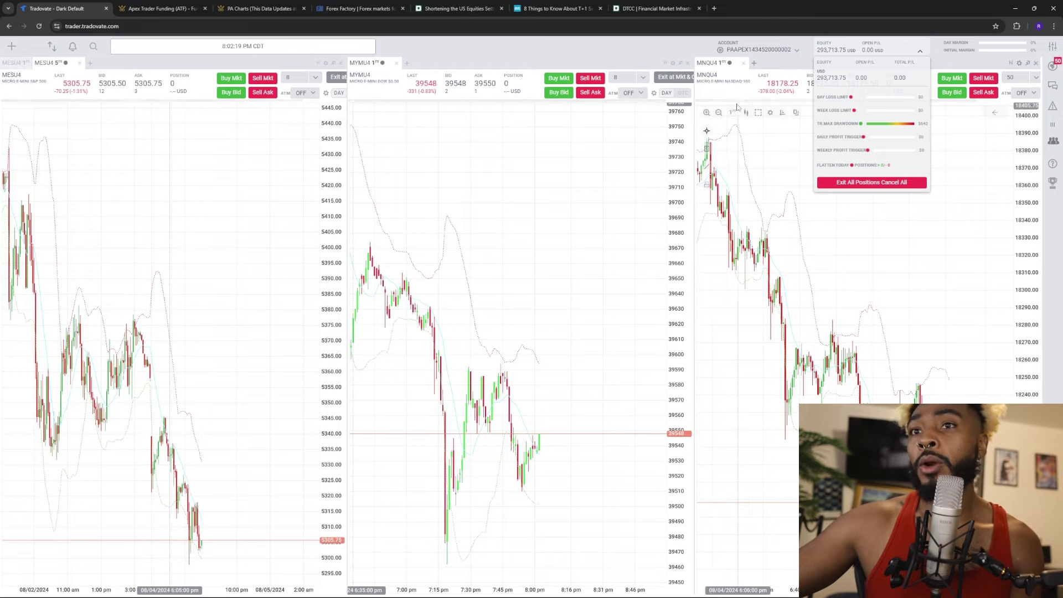
click(848, 52)
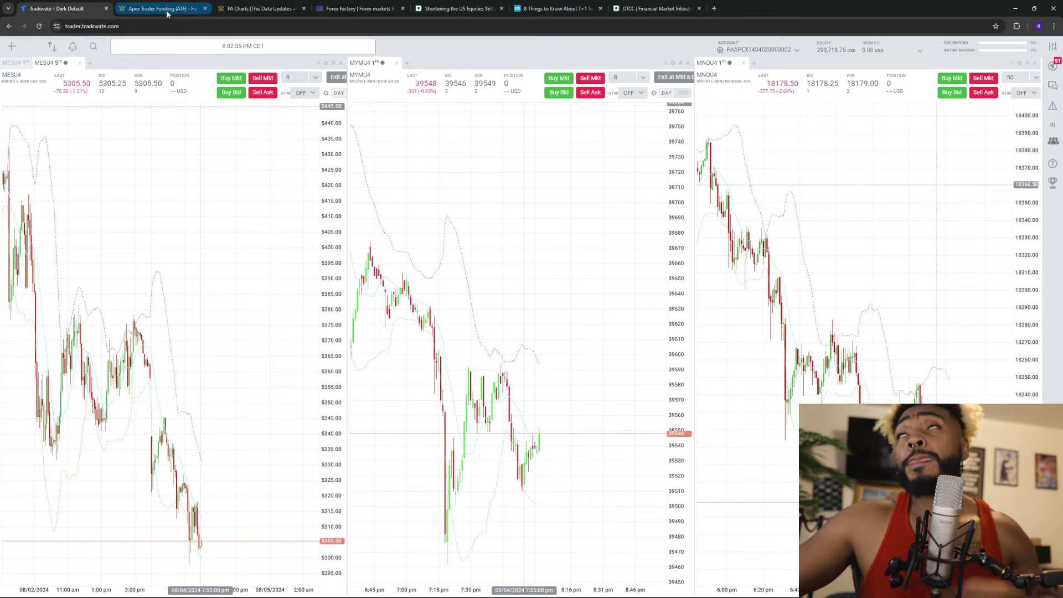
Switch to the Apex Trader Funding member page and view the Eval Charts.
mouse_move(166, 10)
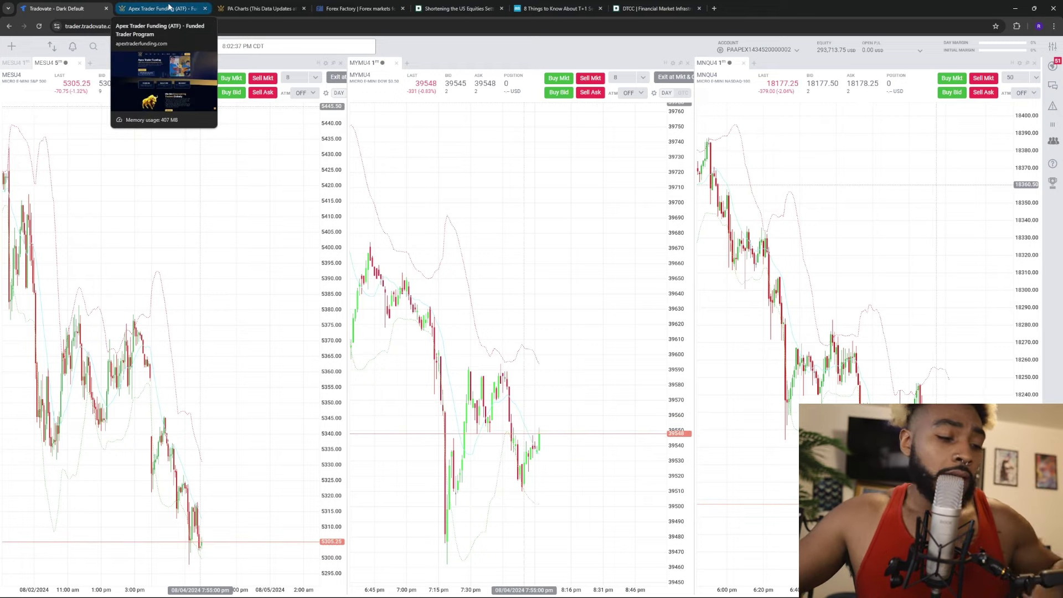
click(258, 8)
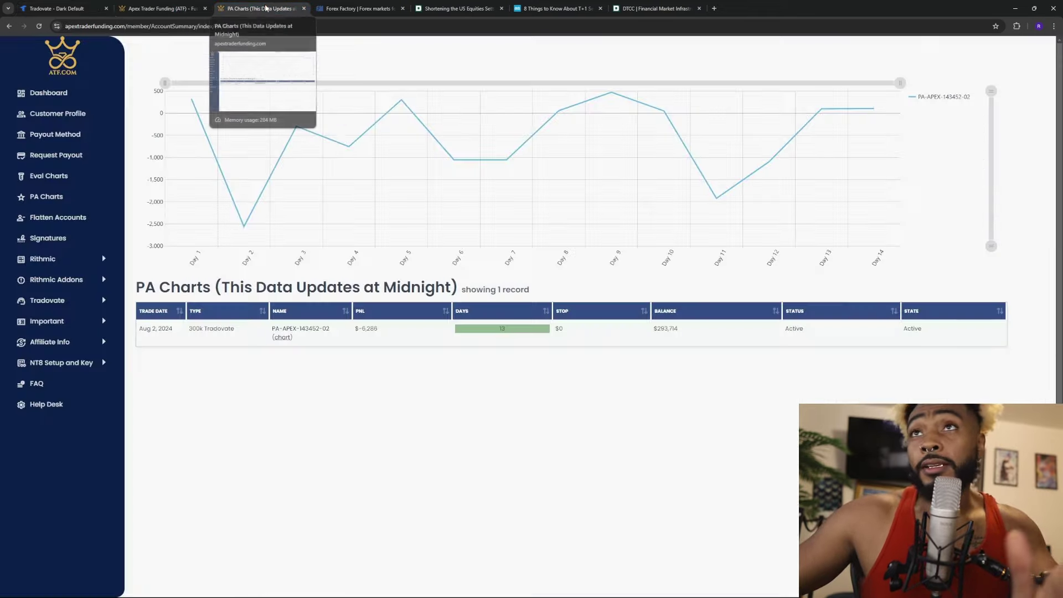
click(113, 176)
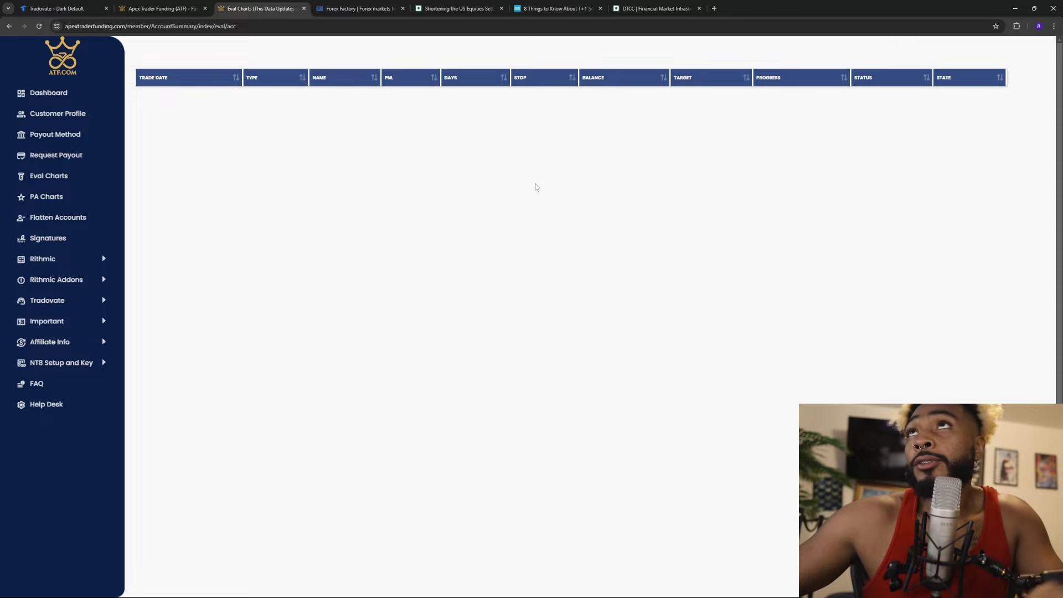
Open the member dashboard and review the 300K 35 Contracts Tradovate subscription and its next billing date.
click(51, 93)
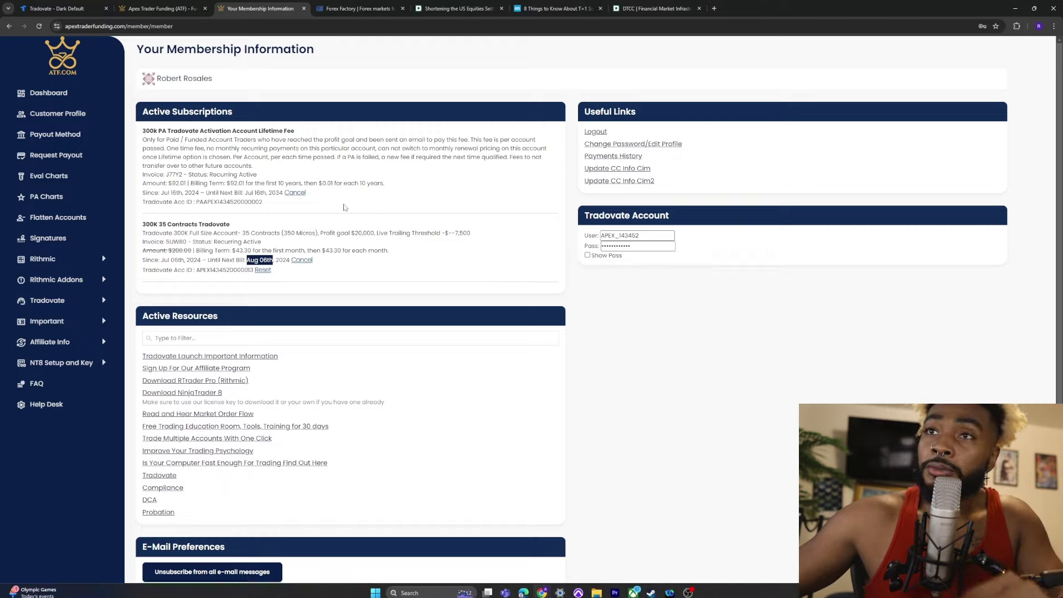
click(263, 231)
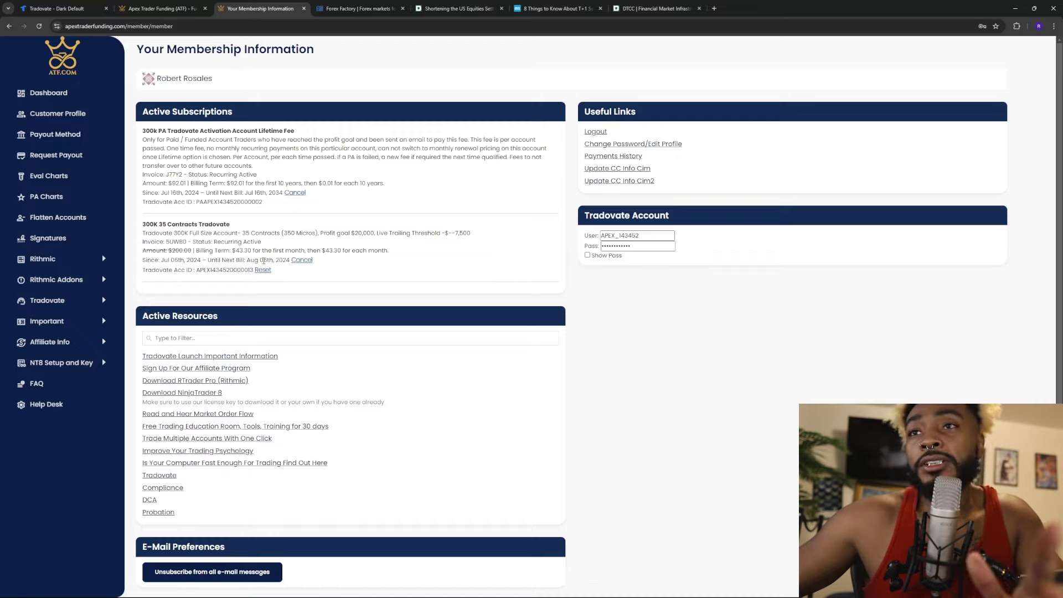
drag(159, 225, 209, 232)
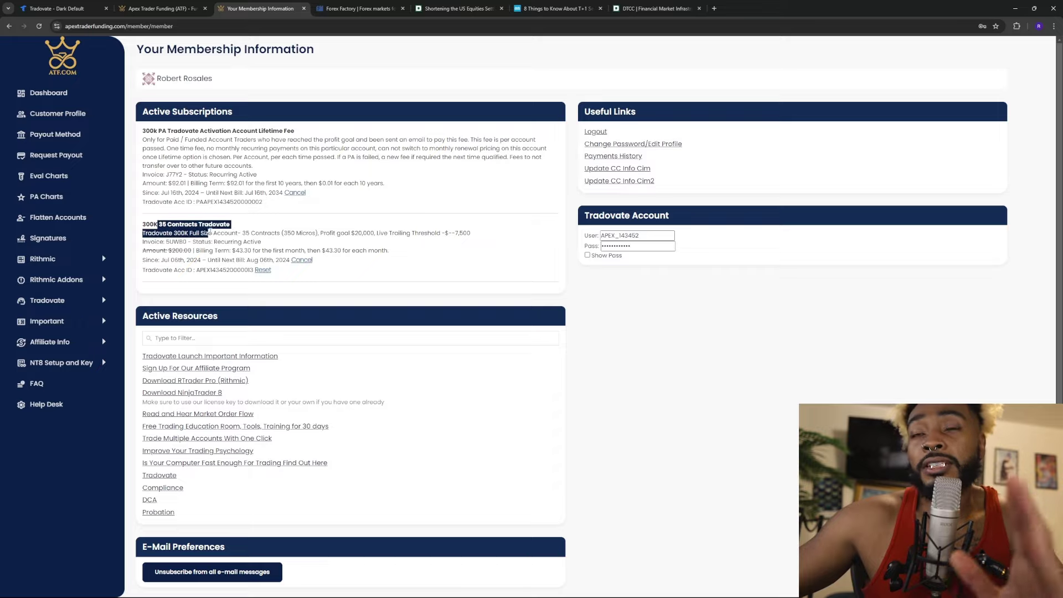
click(231, 252)
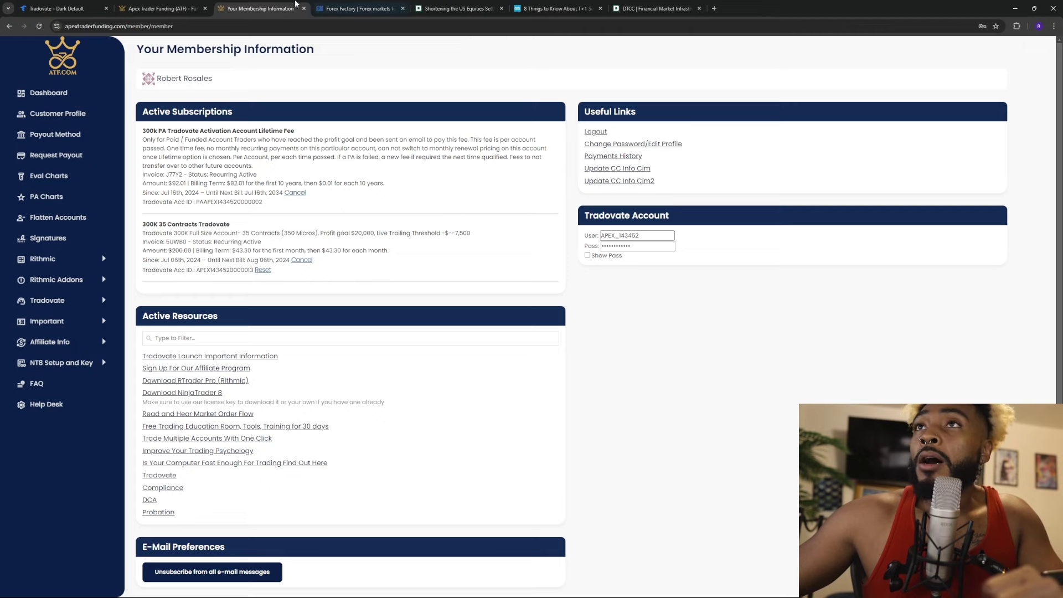
Switch back to Tradovate and review the funded account's equity, loss limits and trailing drawdown.
click(58, 8)
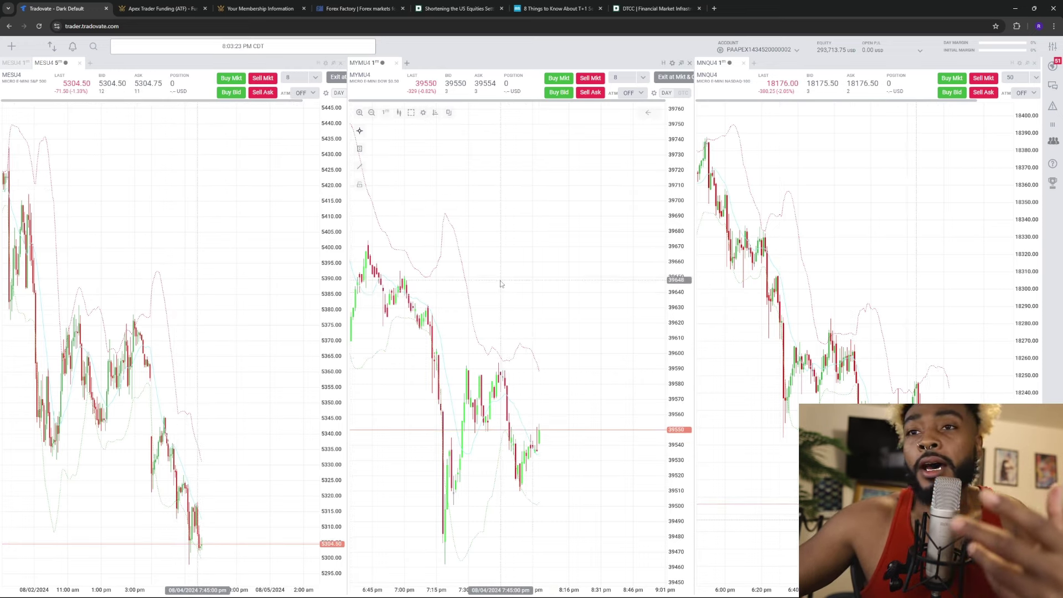
click(854, 53)
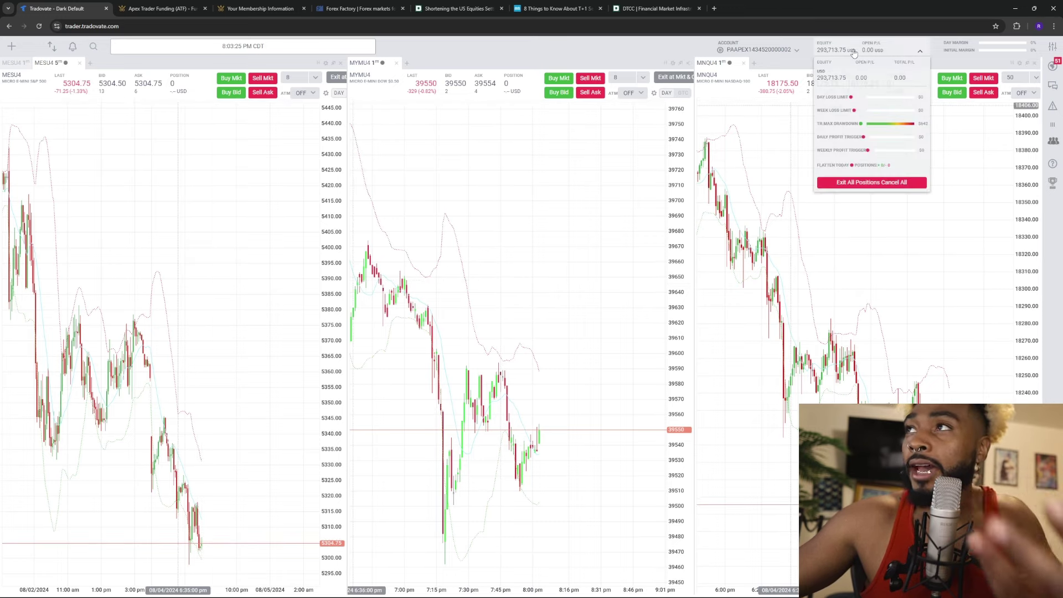
click(854, 53)
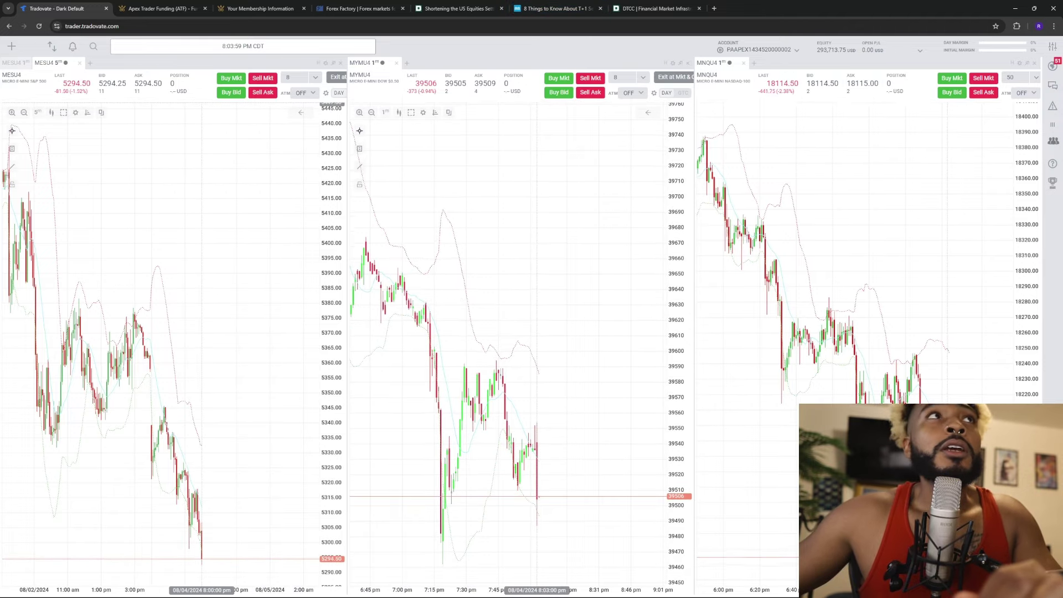
Switch to the TradingView daily chart of MESU2024, maximize its window and view the latest candles.
drag(1, 59, 351, 125)
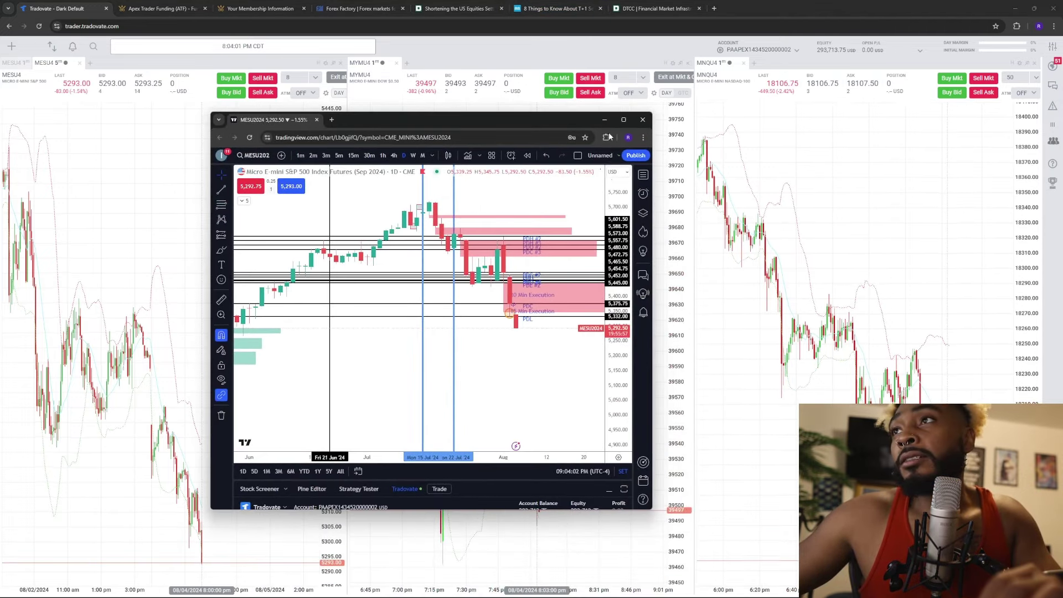
click(623, 120)
drag(773, 372, 464, 358)
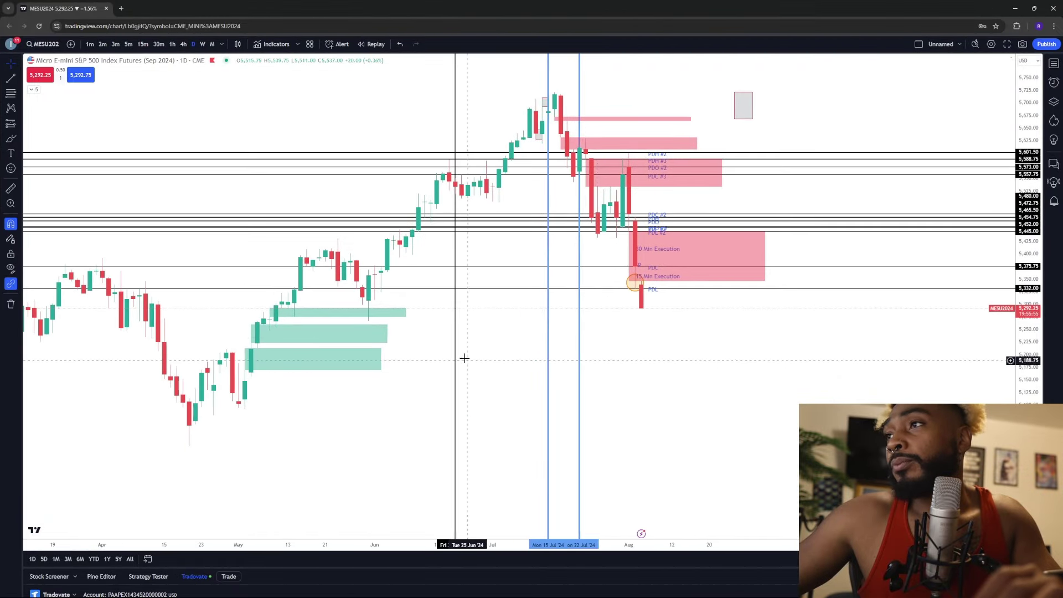
drag(603, 341, 572, 367)
drag(672, 382, 672, 410)
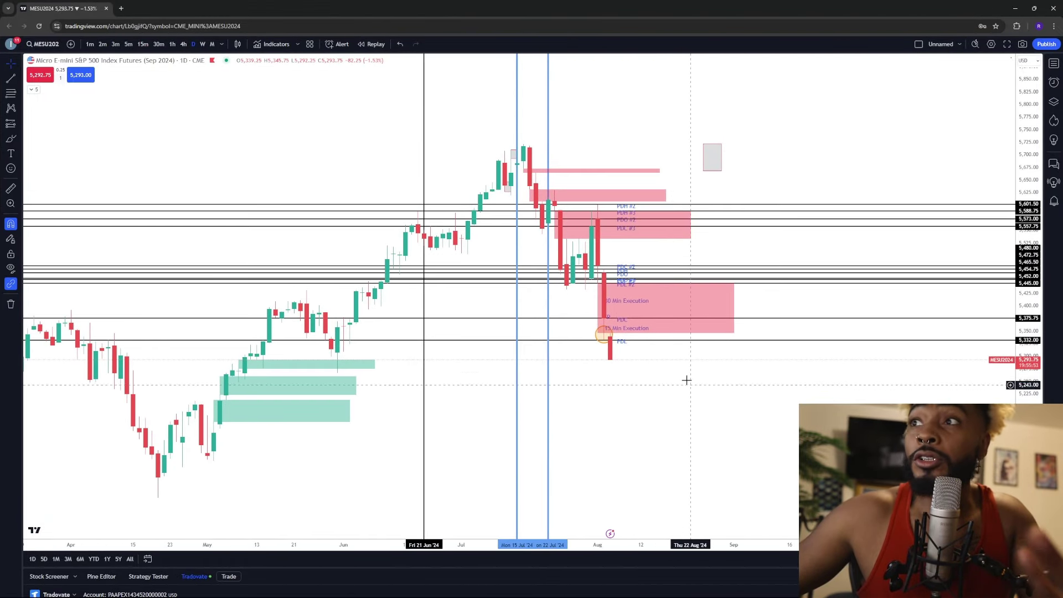
scroll(687, 380, up, 1)
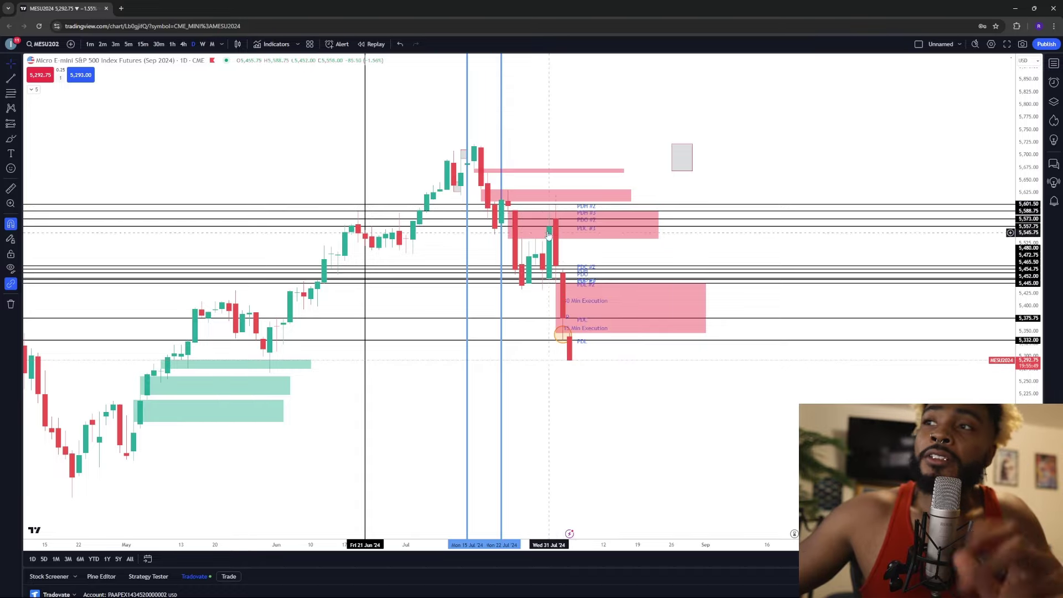
Examine the July–August decline on the daily chart against the red execution zones and the previous-day levels.
drag(930, 390, 898, 400)
drag(1027, 488, 974, 352)
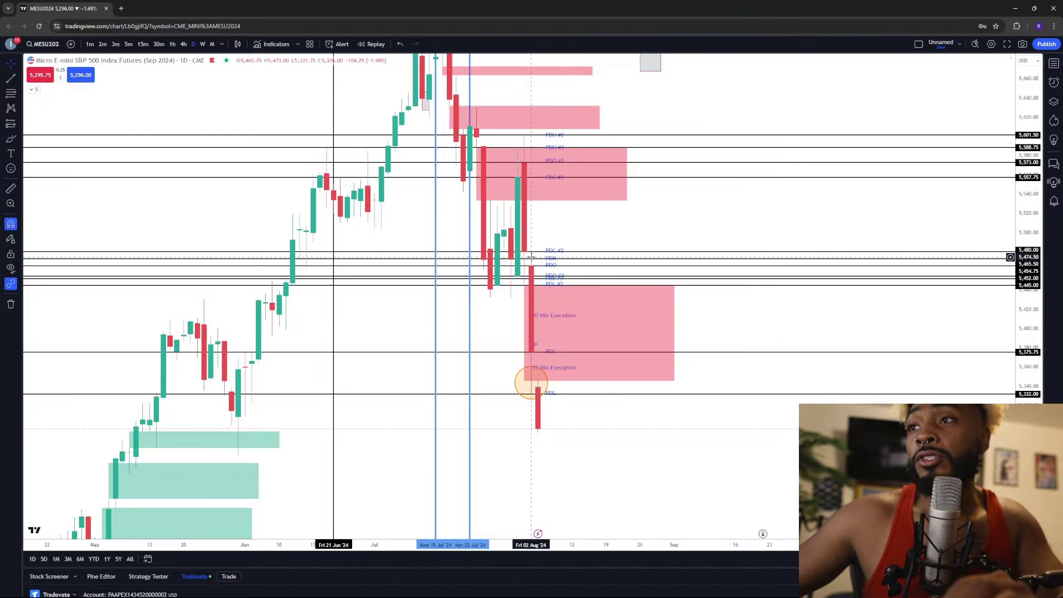
drag(495, 382, 491, 358)
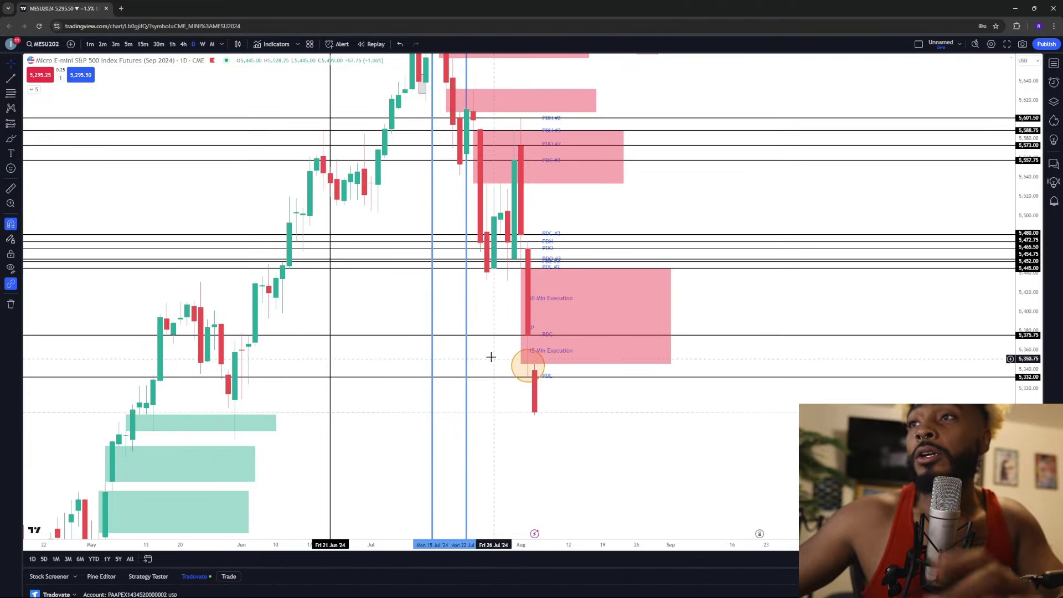
drag(629, 199, 616, 255)
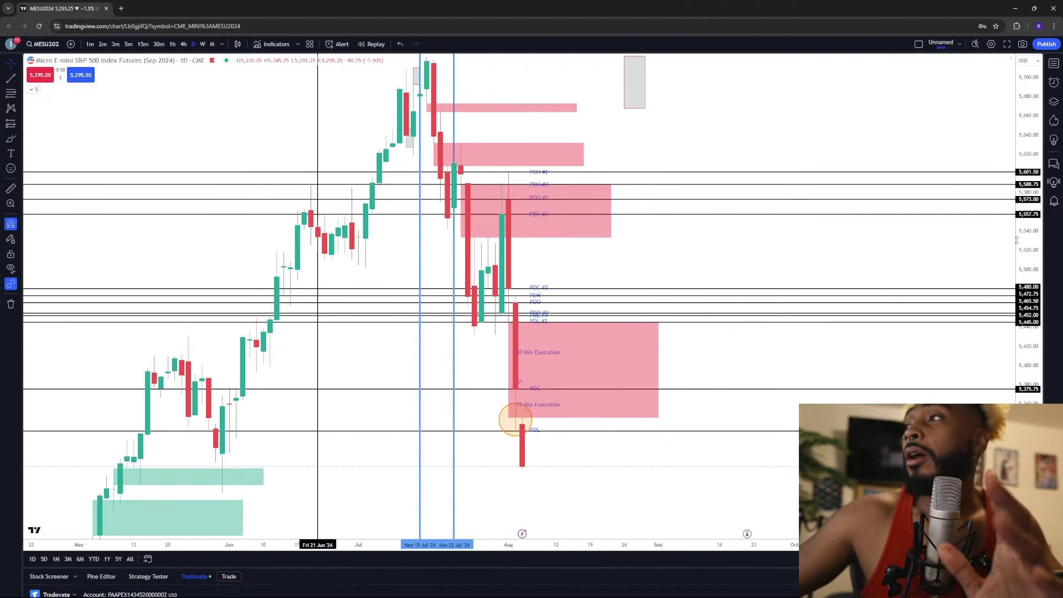
drag(1027, 242, 1027, 366)
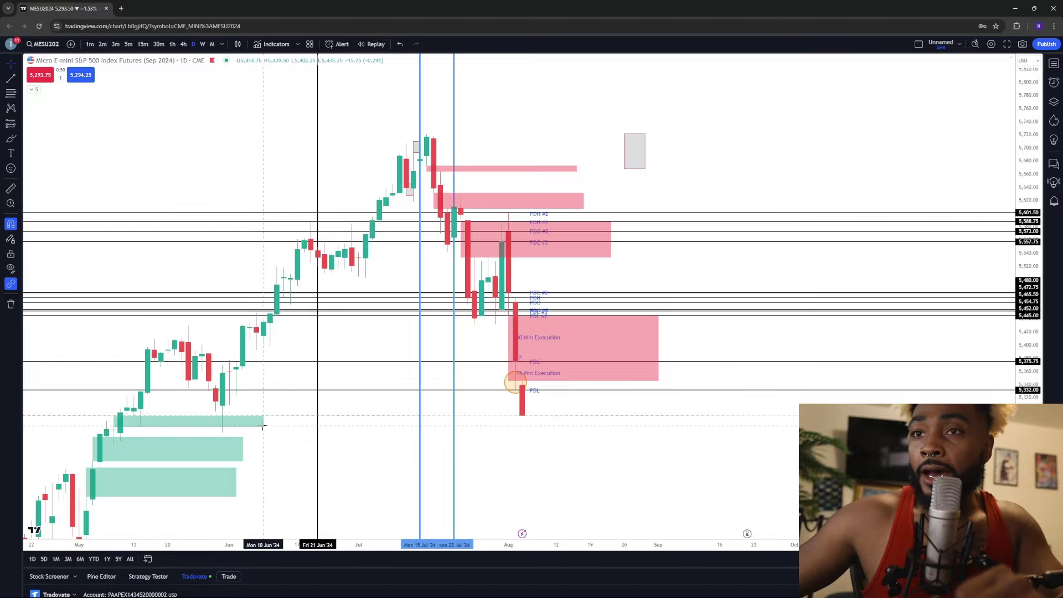
drag(321, 455, 328, 435)
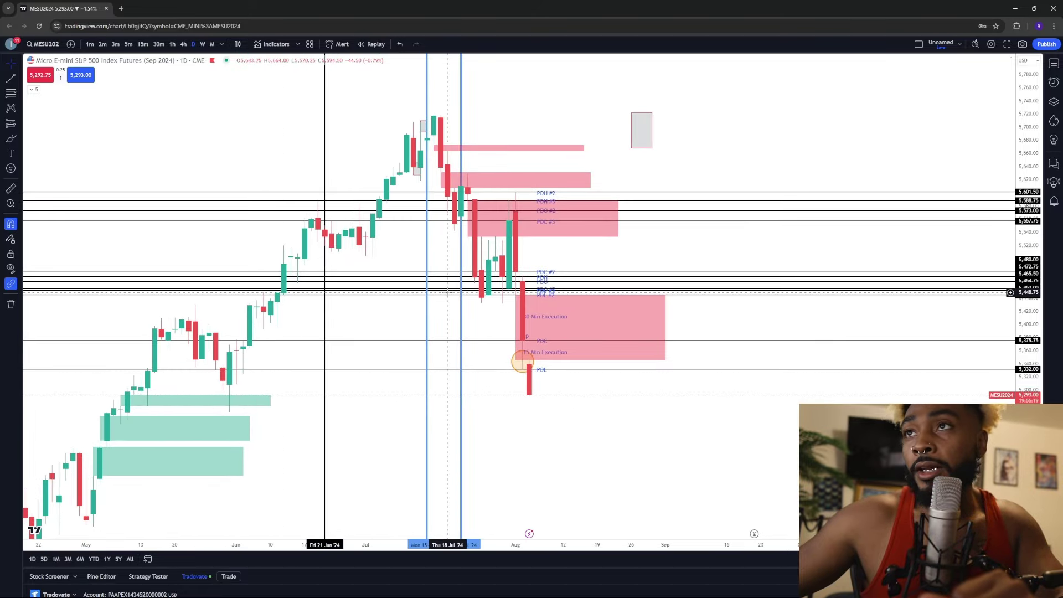
key(alt+h)
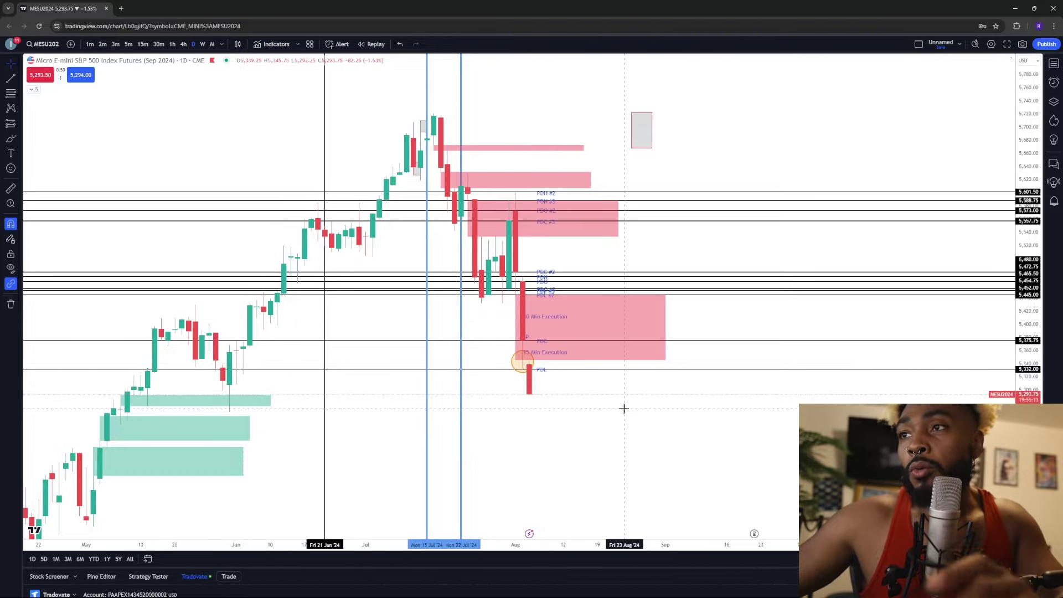
Examine the wider MESU2024 price history from December 2023 to August 2024 for the overall trend.
scroll(781, 375, down, 1)
scroll(786, 375, down, 2)
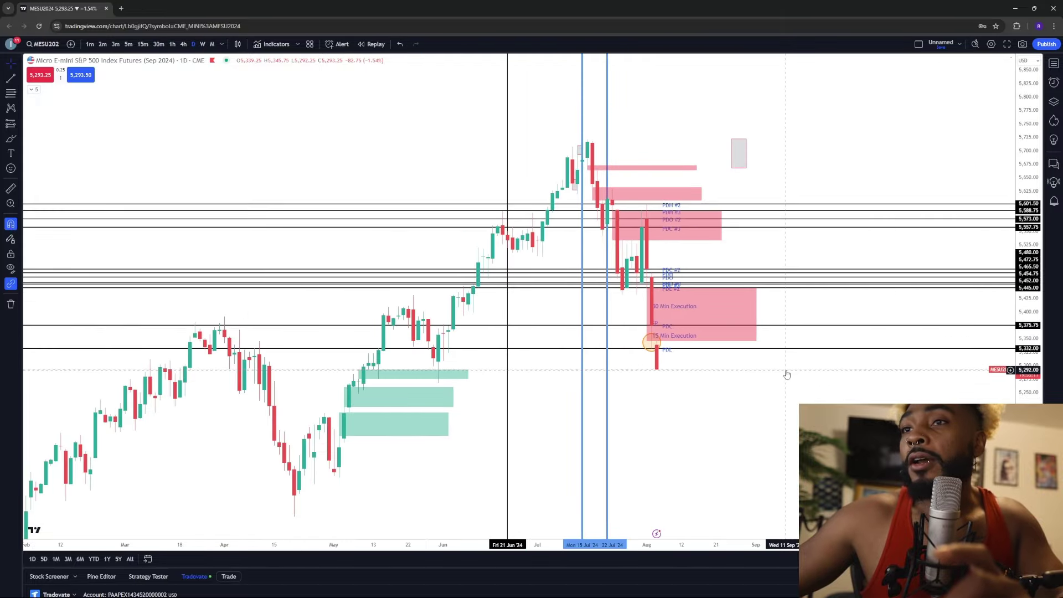
scroll(691, 450, down, 1)
drag(680, 441, 617, 325)
scroll(678, 347, down, 2)
drag(694, 340, 595, 352)
drag(1026, 337, 1025, 366)
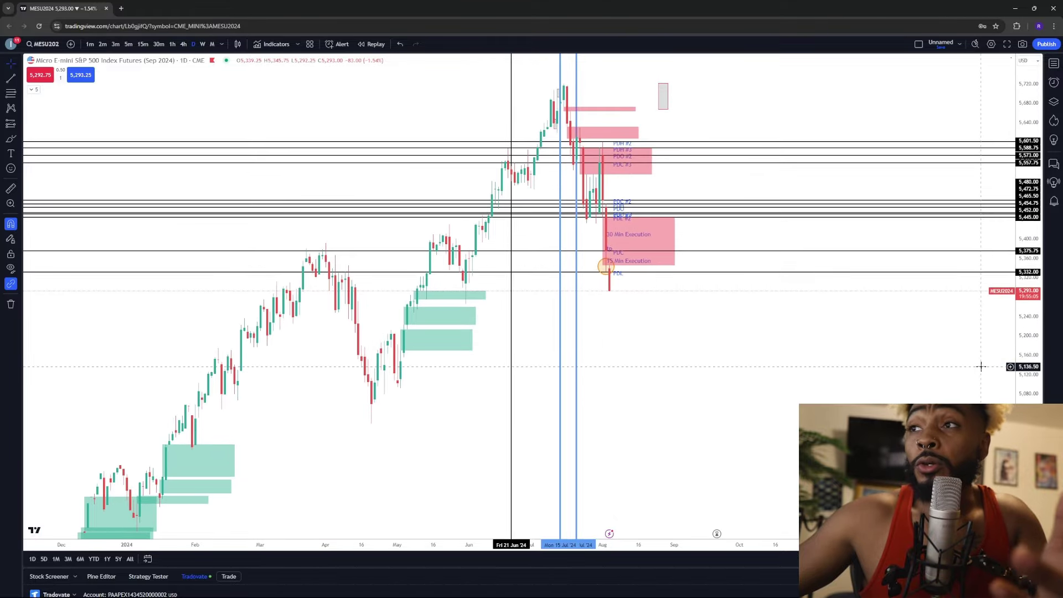
scroll(885, 381, up, 3)
drag(617, 332, 621, 364)
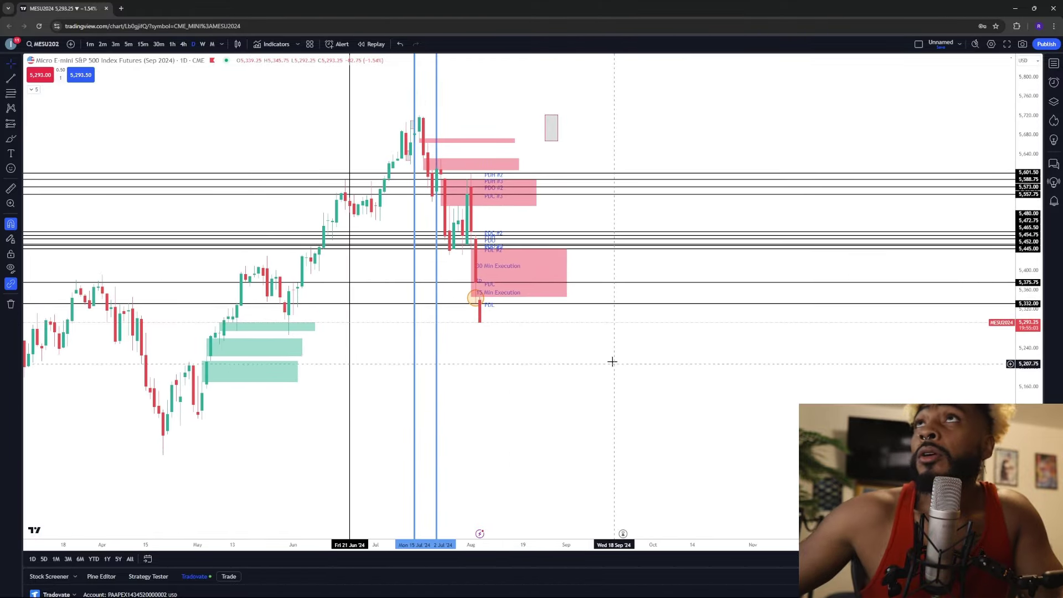
Compare the current MESU2024 price with the April low and the green zones beneath it on the daily chart.
drag(515, 353, 526, 313)
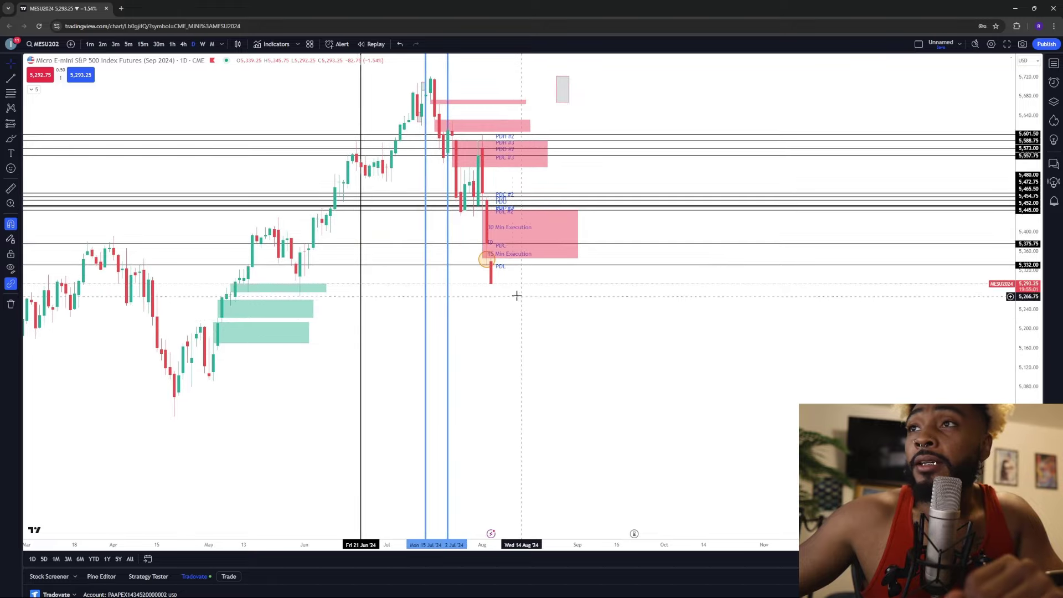
drag(526, 474, 605, 303)
scroll(609, 311, down, 2)
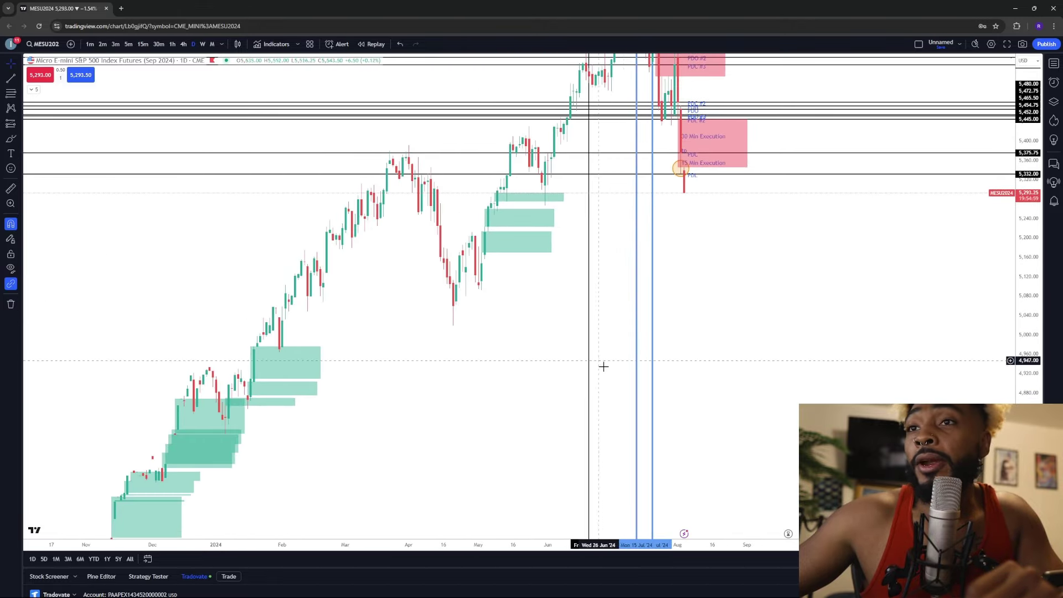
scroll(628, 368, up, 1)
scroll(717, 377, down, 1)
drag(736, 338, 629, 468)
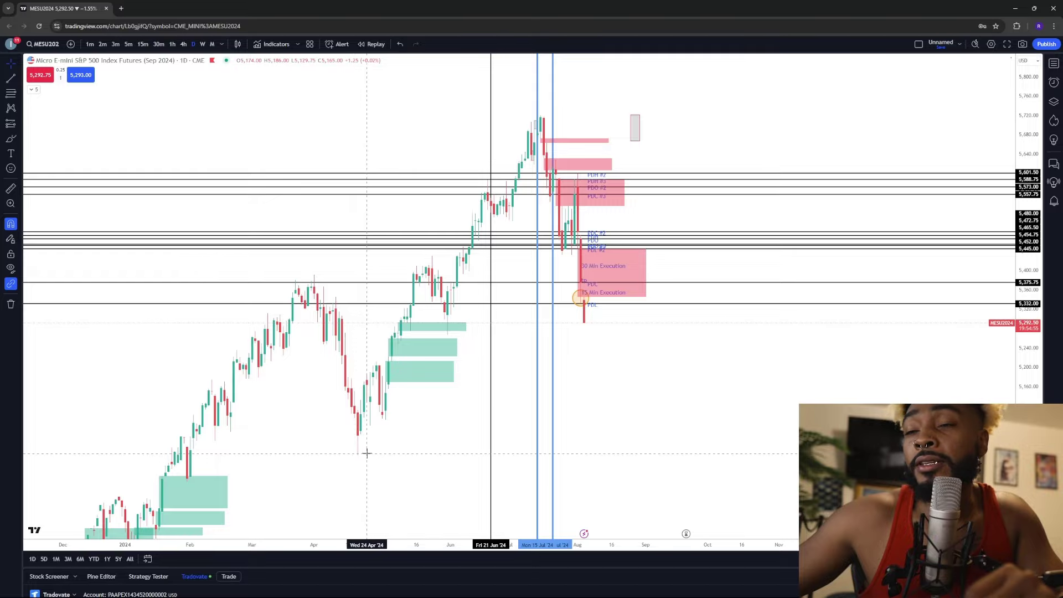
drag(366, 453, 339, 390)
drag(314, 434, 306, 383)
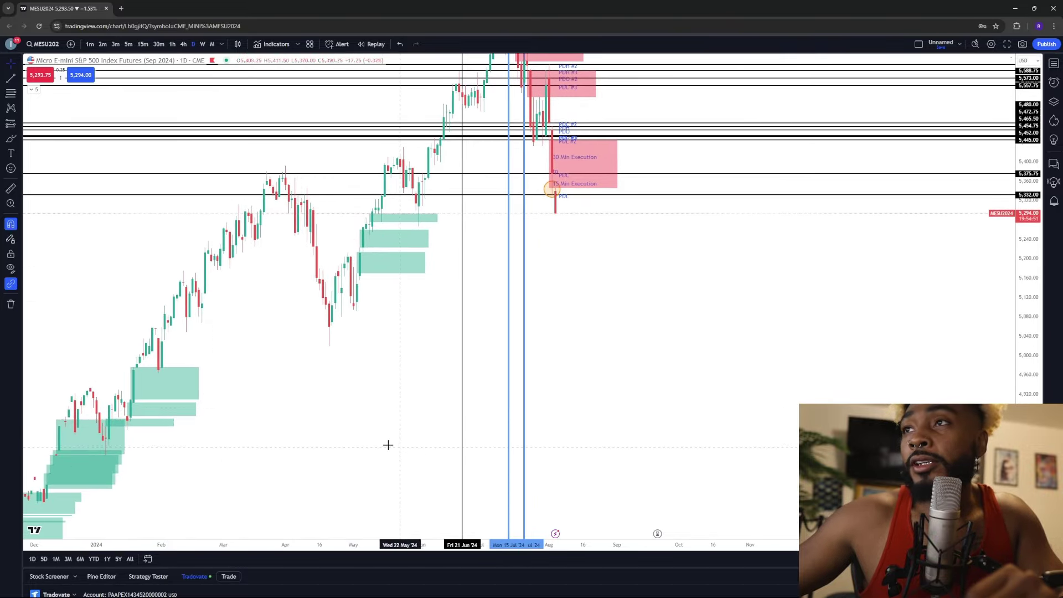
drag(600, 299, 491, 302)
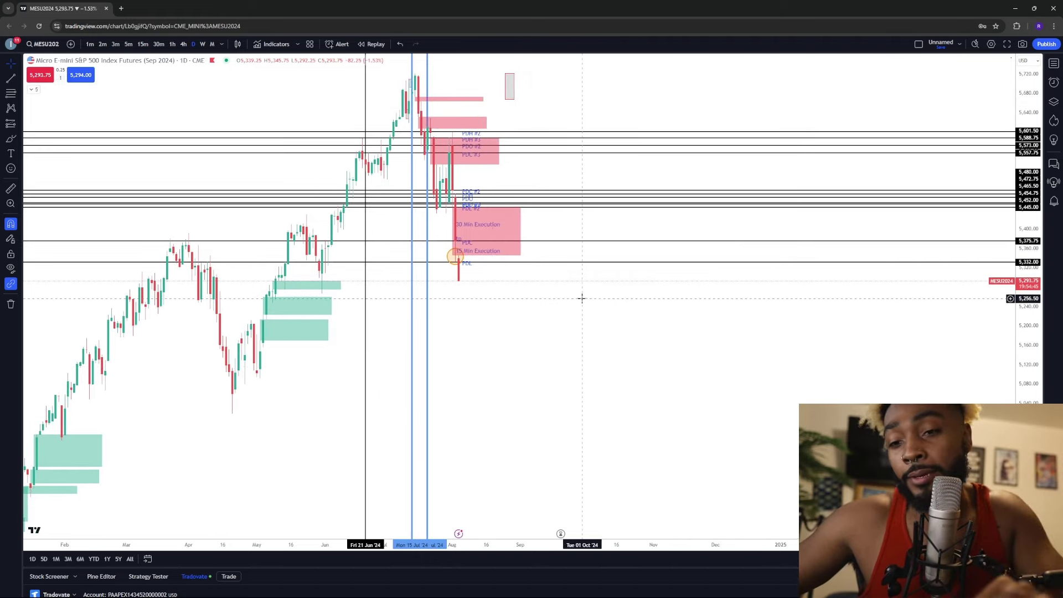
drag(522, 348, 581, 352)
scroll(540, 387, up, 1)
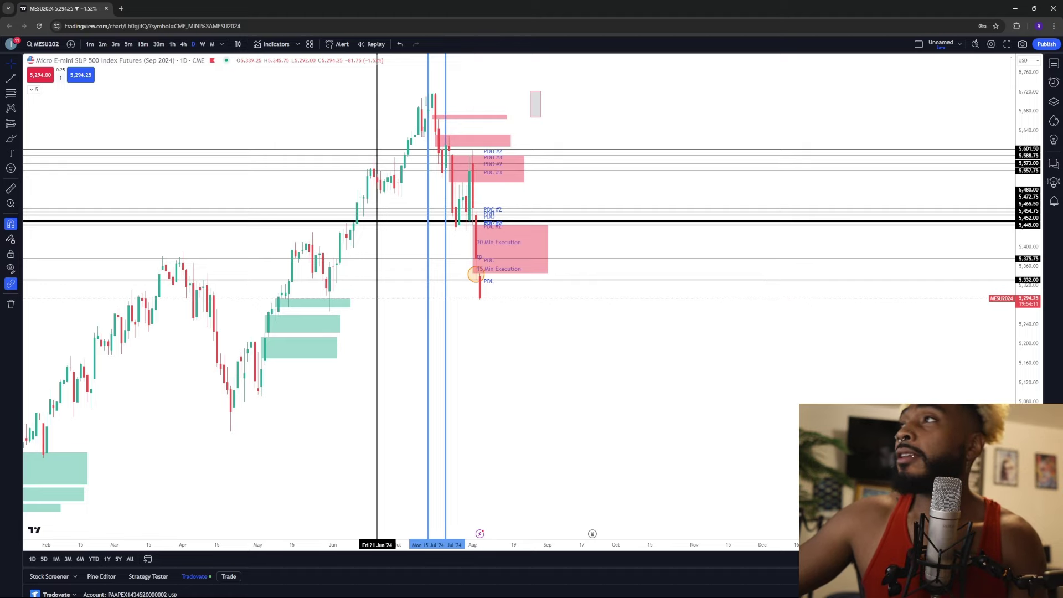
Minimize the TradingView window and check the account's equity and risk details in Tradovate.
click(1015, 8)
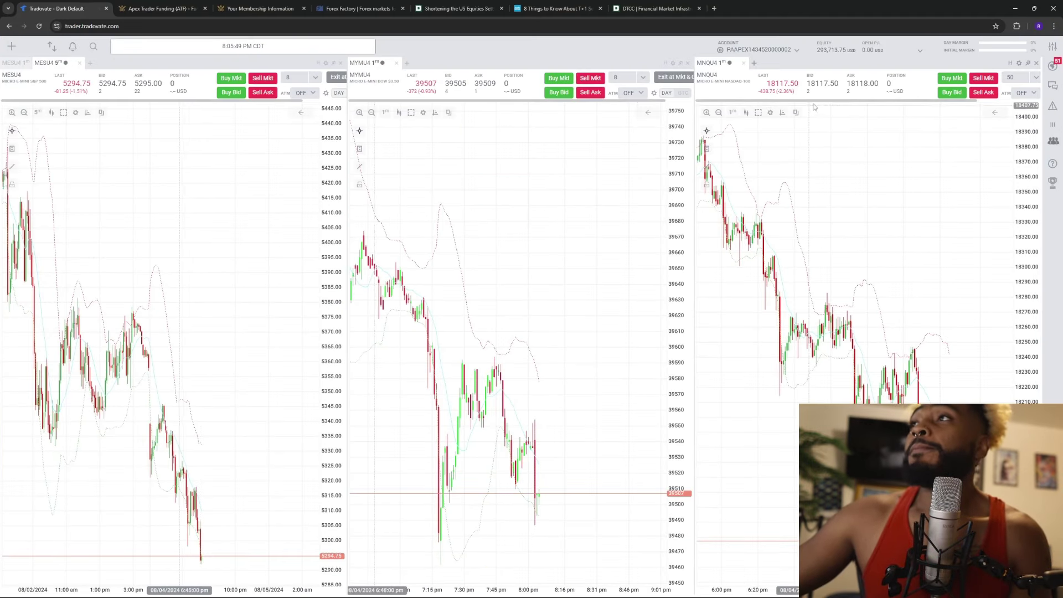
click(920, 50)
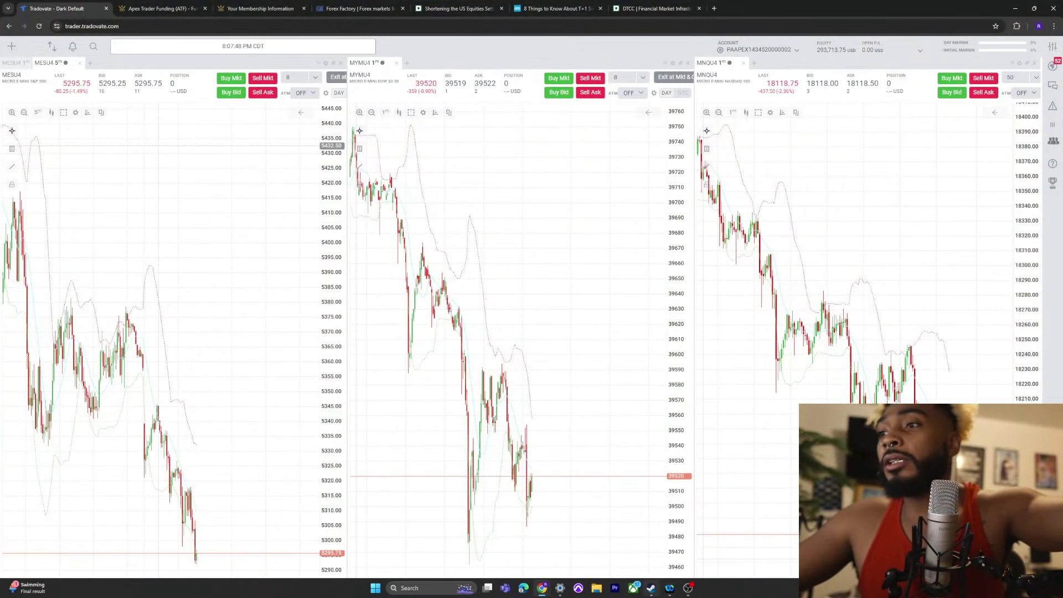
Switch back to the MESU2024 chart in TradingView and review the daily decline from the July high to the current price.
mouse_move(559, 585)
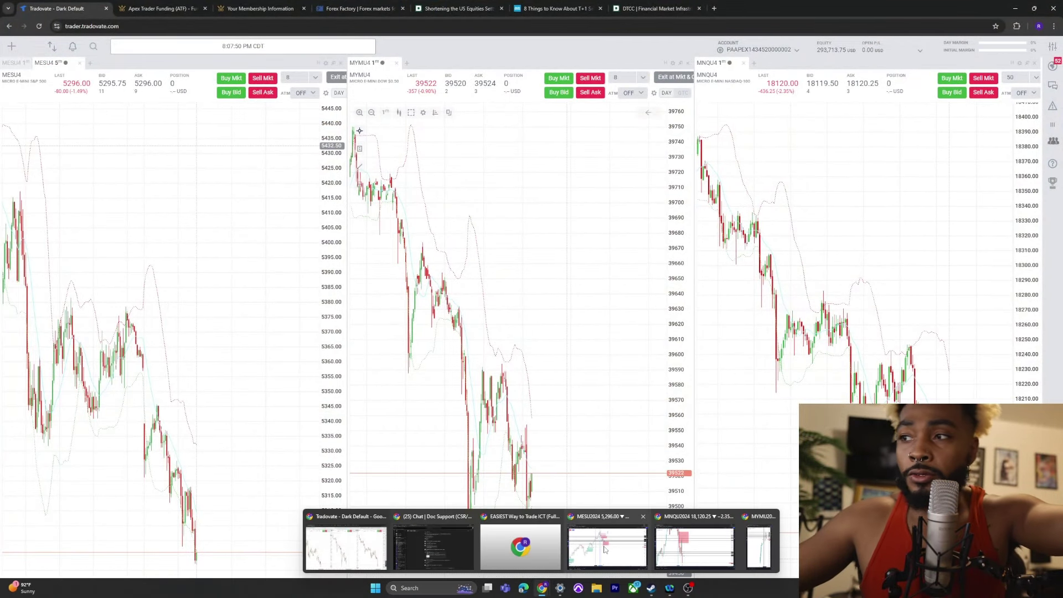
click(636, 539)
drag(556, 343, 555, 355)
scroll(548, 413, up, 1)
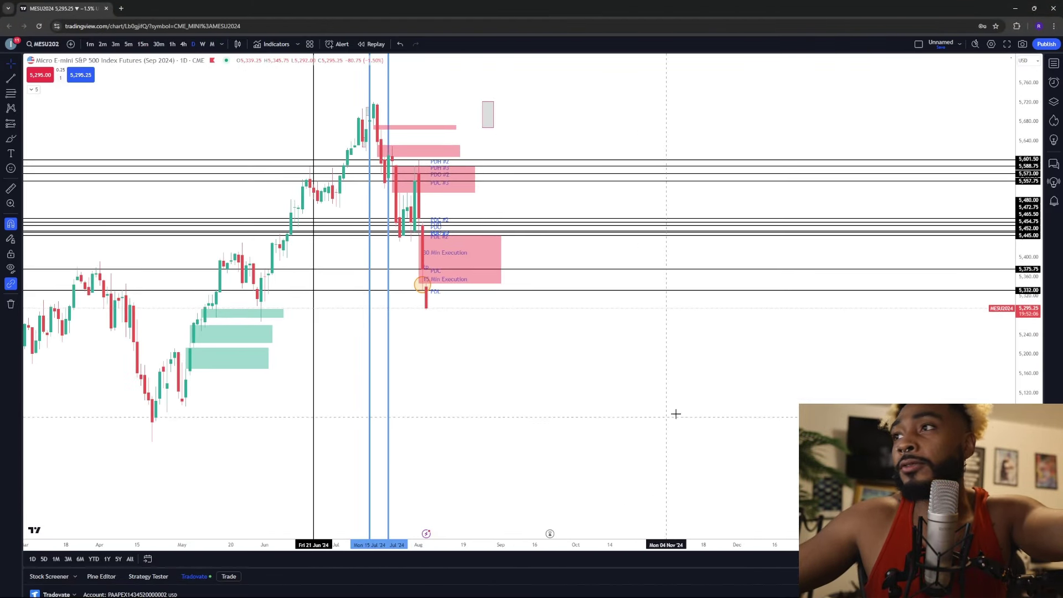
drag(676, 412, 627, 459)
drag(1028, 459, 1027, 426)
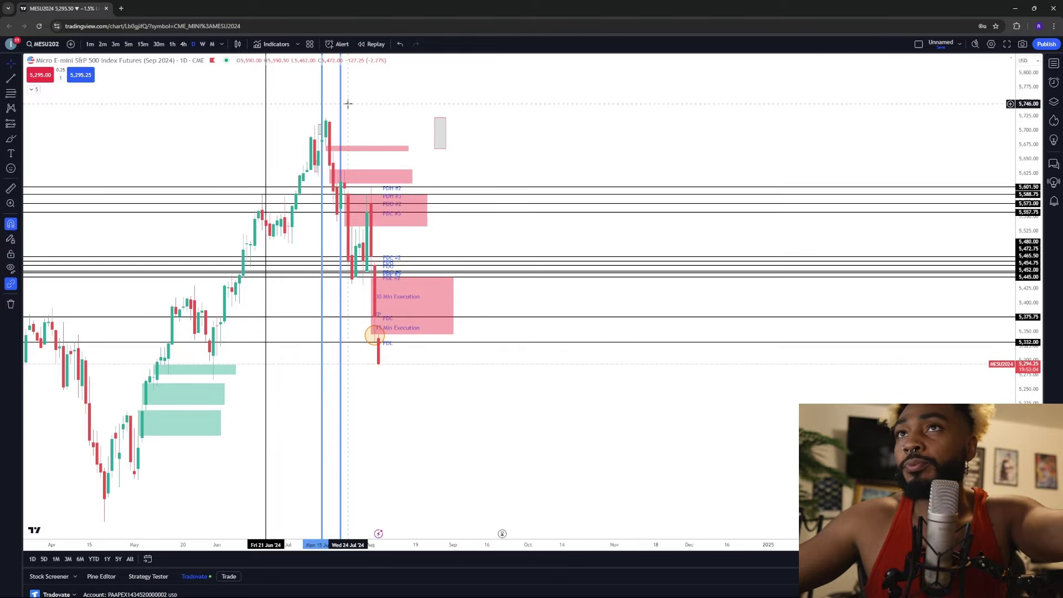
Switch the MESU2024 chart to the weekly timeframe and examine the latest candles around the red execution zone.
click(203, 44)
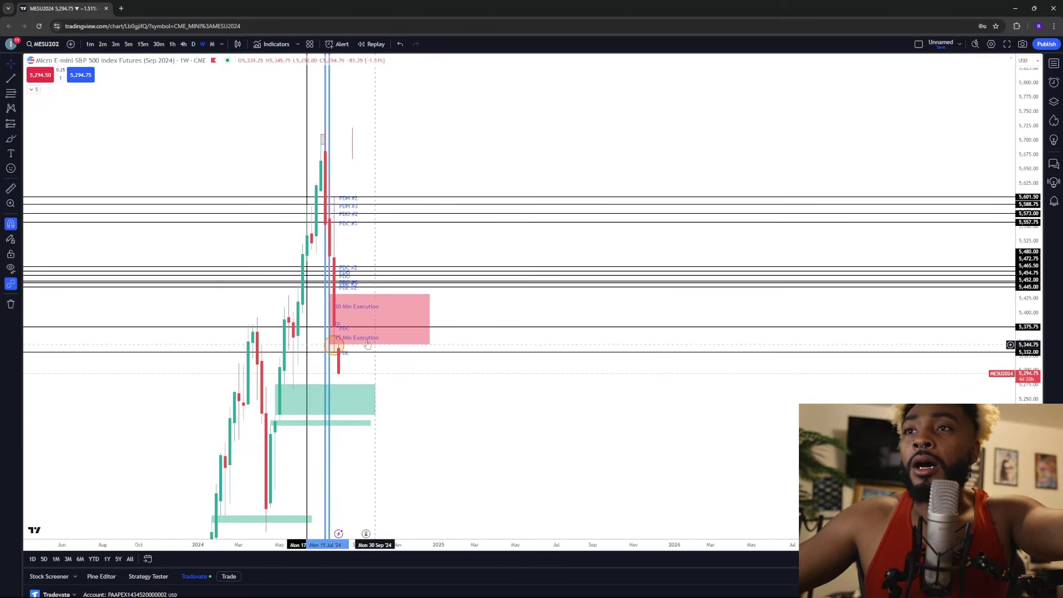
scroll(468, 429, up, 1)
drag(455, 423, 485, 395)
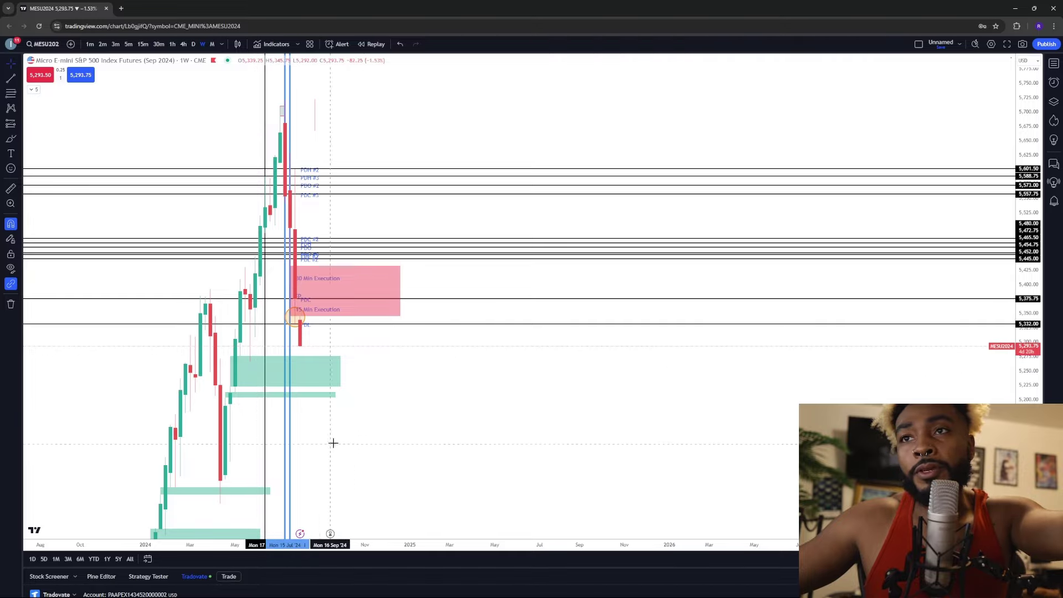
scroll(377, 387, up, 1)
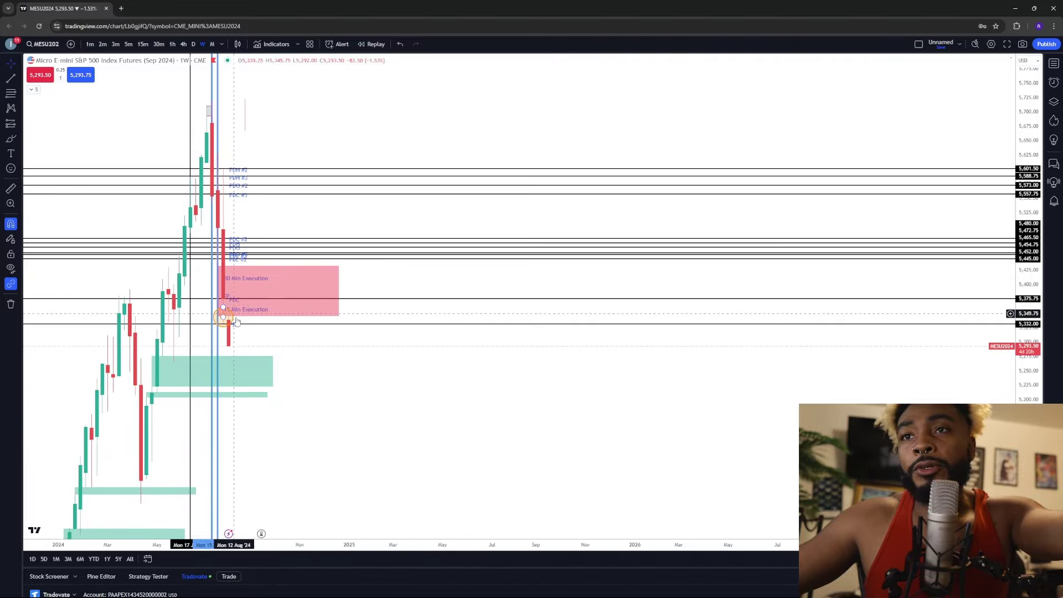
scroll(260, 326, up, 1)
drag(280, 347, 307, 350)
scroll(308, 351, left, 3)
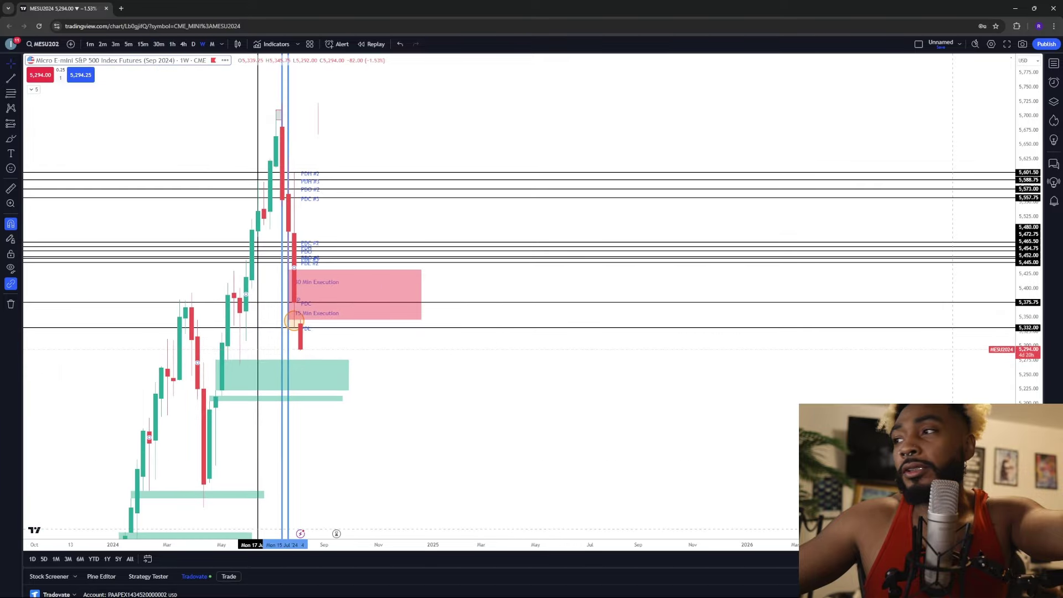
drag(1028, 387, 1028, 235)
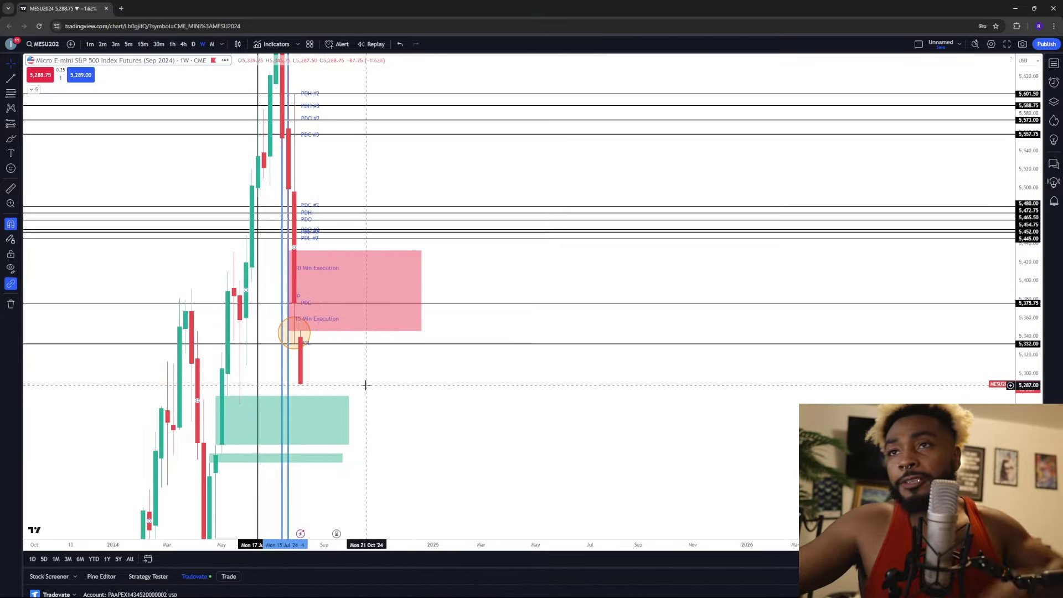
Compare the current weekly candle with the green zones beneath it and the earlier 2024 price history.
drag(391, 415, 384, 409)
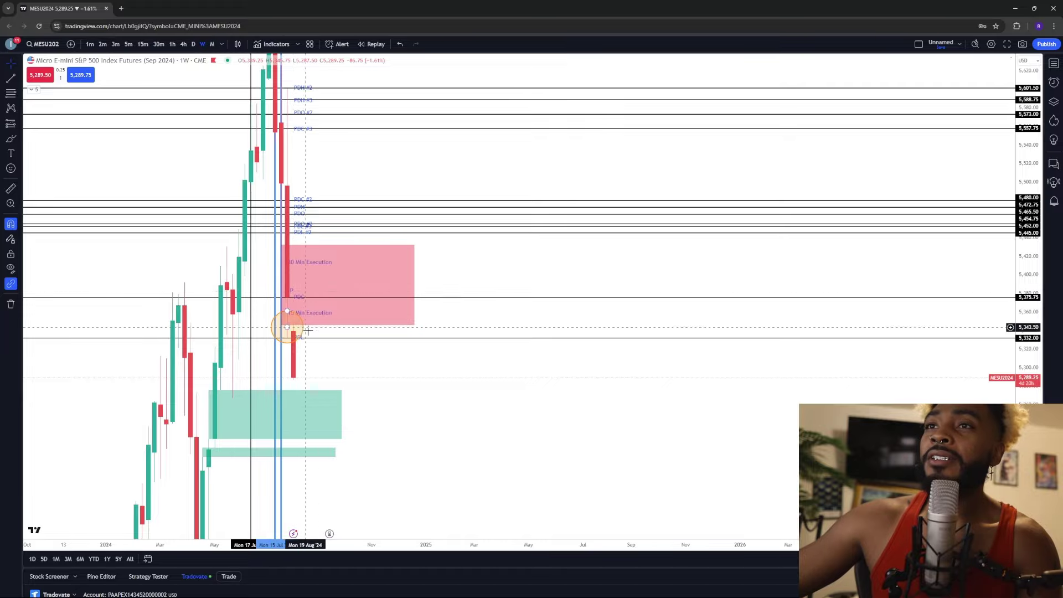
scroll(364, 297, up, 1)
drag(365, 297, 395, 325)
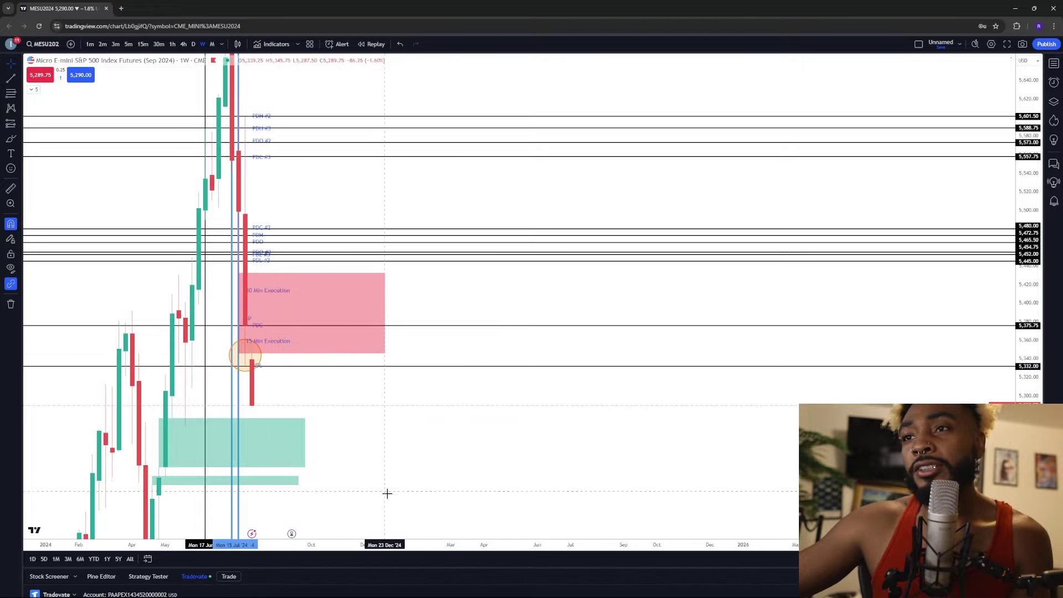
drag(392, 474, 391, 398)
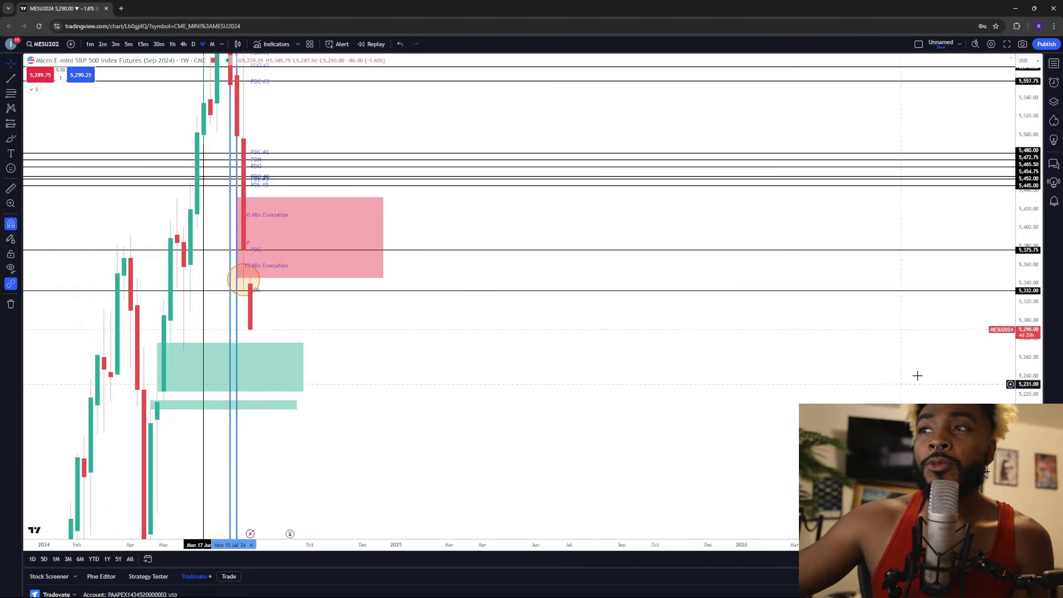
drag(1017, 370, 1018, 422)
drag(748, 438, 724, 395)
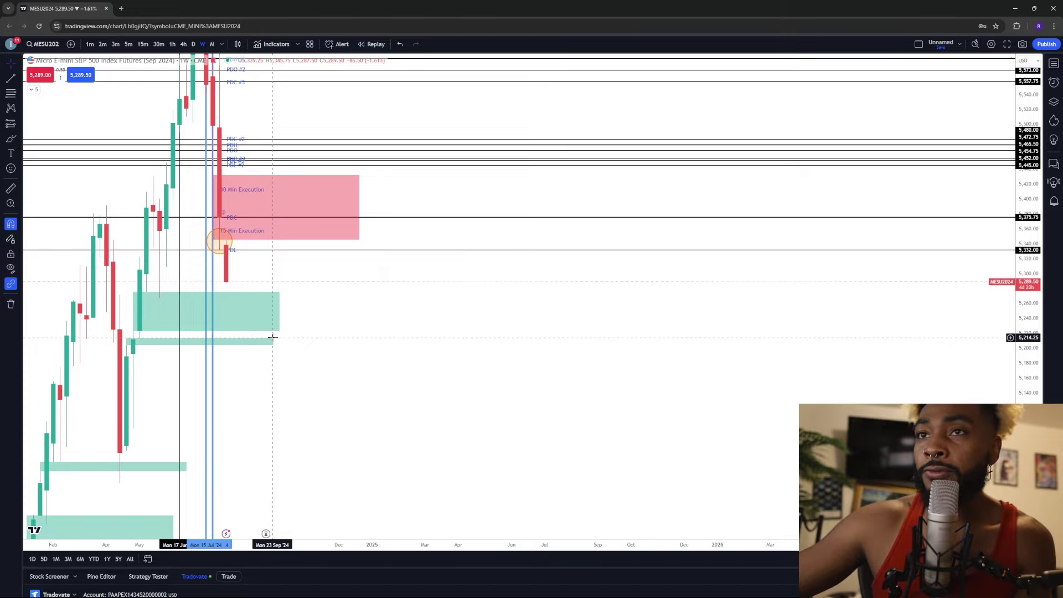
scroll(272, 337, down, 2)
scroll(273, 338, up, 2)
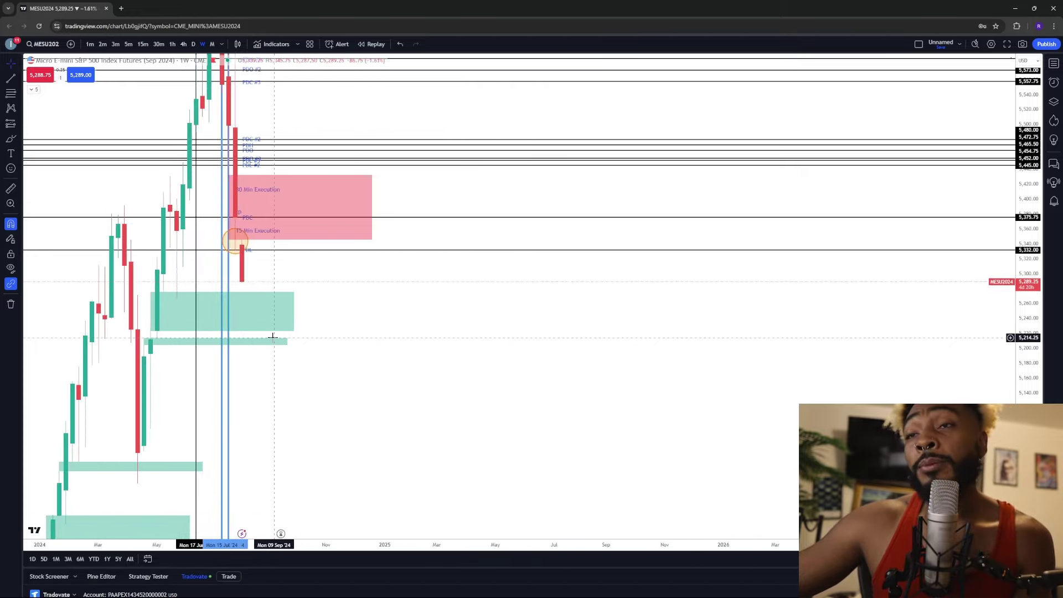
drag(400, 331, 498, 337)
drag(1015, 330, 1015, 366)
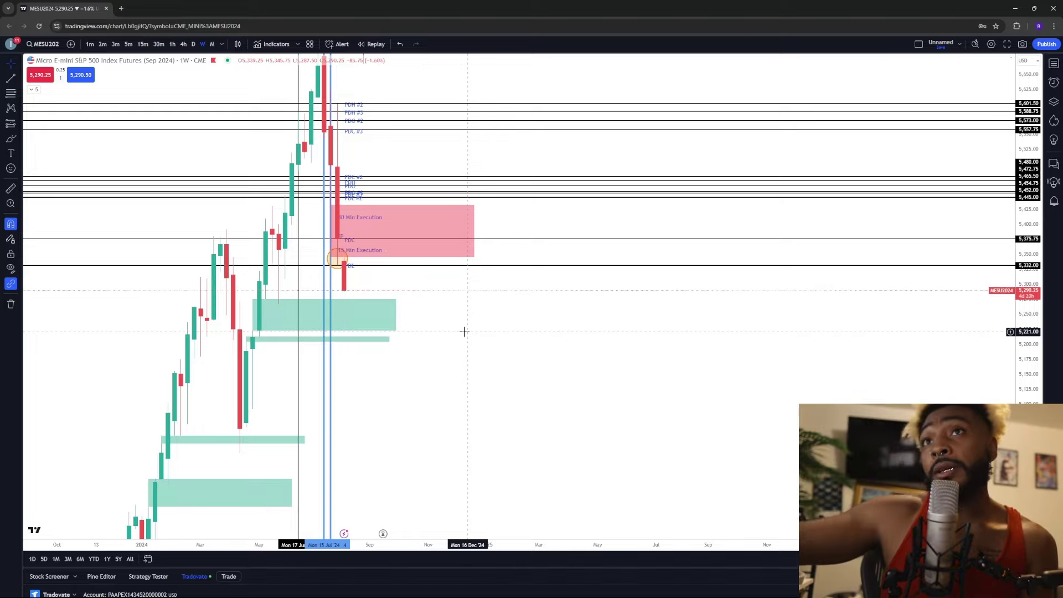
Switch the chart to the monthly timeframe and examine the current candle against the green zones down to the 2023 low.
click(184, 43)
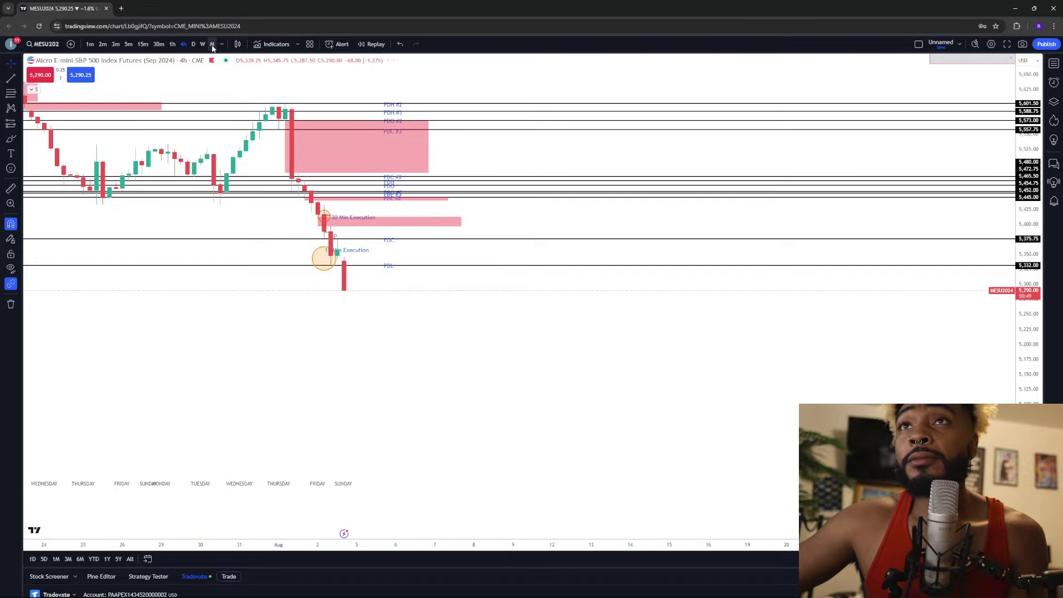
click(211, 44)
scroll(440, 333, up, 1)
drag(612, 312, 620, 304)
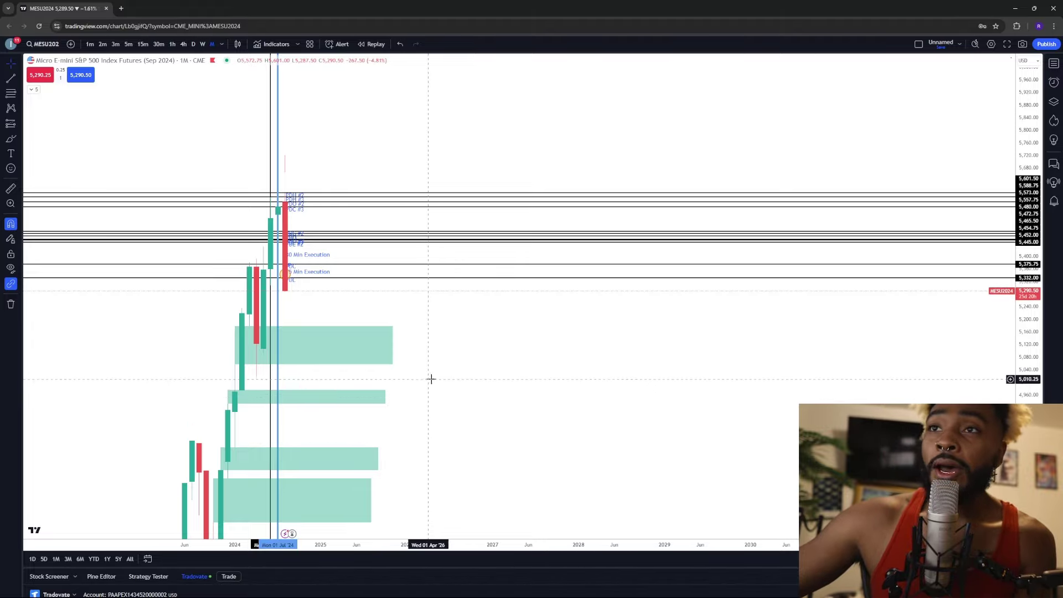
drag(431, 380, 475, 279)
drag(1029, 289, 1024, 359)
scroll(520, 151, up, 1)
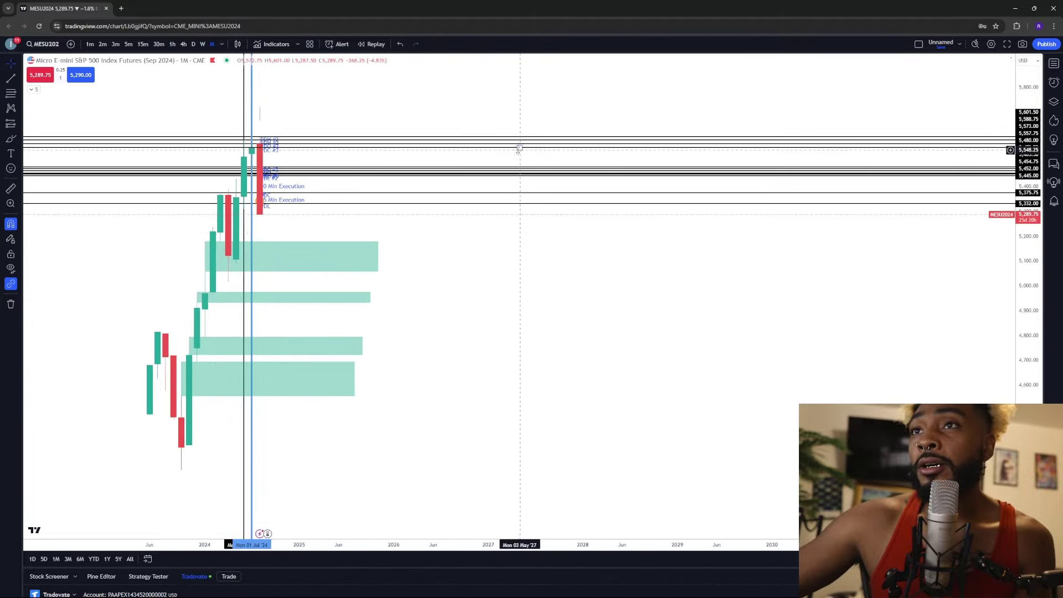
drag(455, 280, 459, 338)
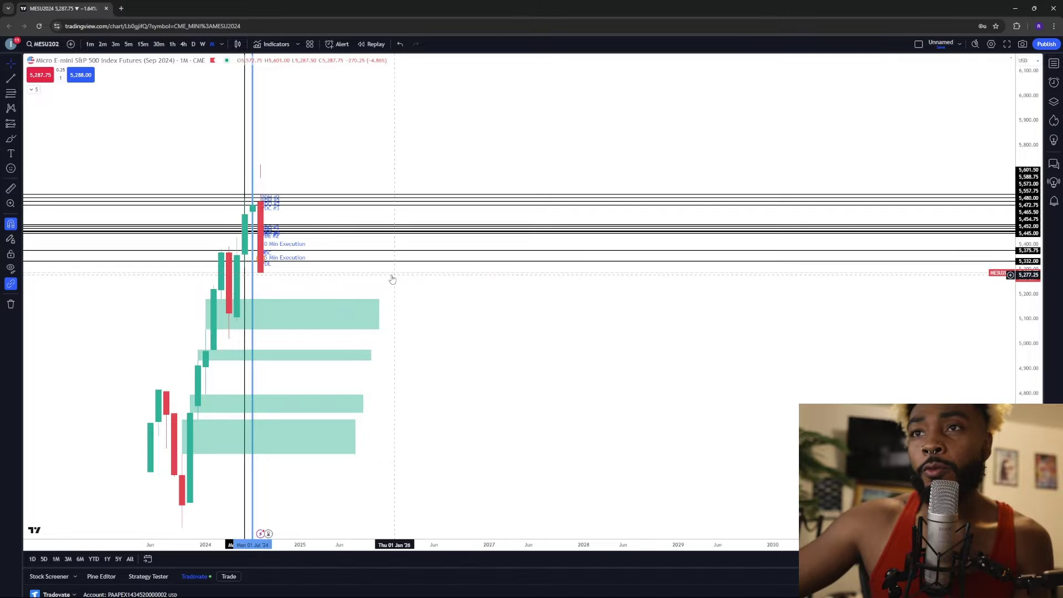
Return the chart to the daily timeframe and review the trend from late 2023 through August 2024.
click(193, 44)
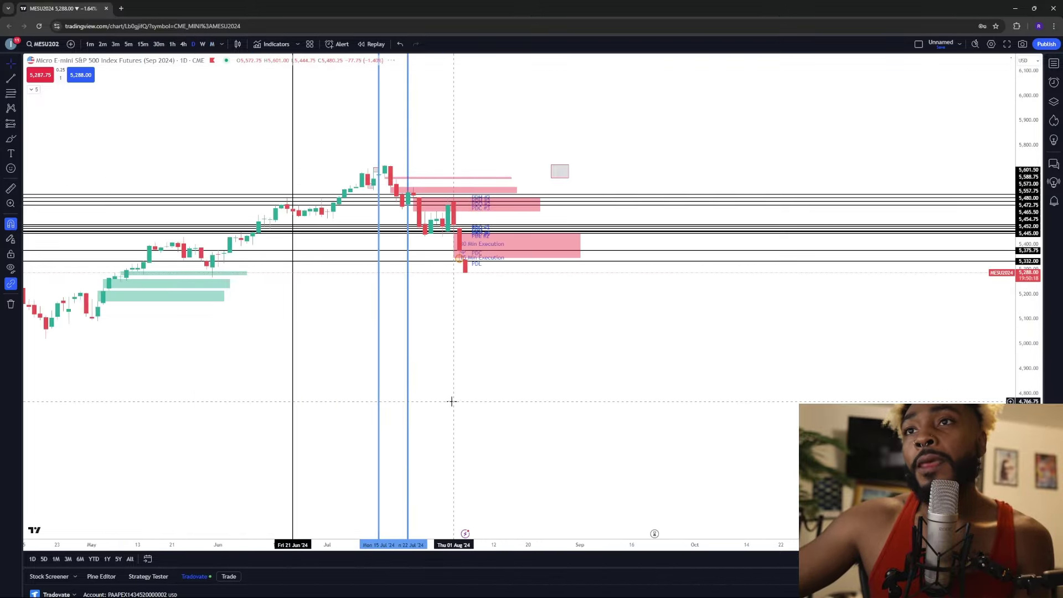
drag(645, 300, 481, 411)
scroll(477, 414, down, 5)
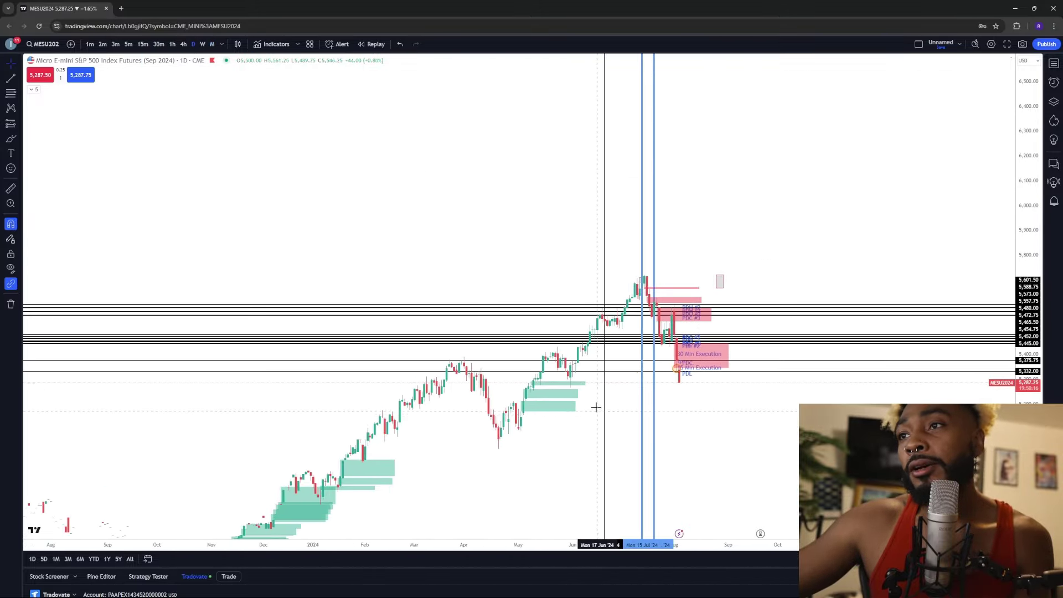
drag(588, 419, 542, 377)
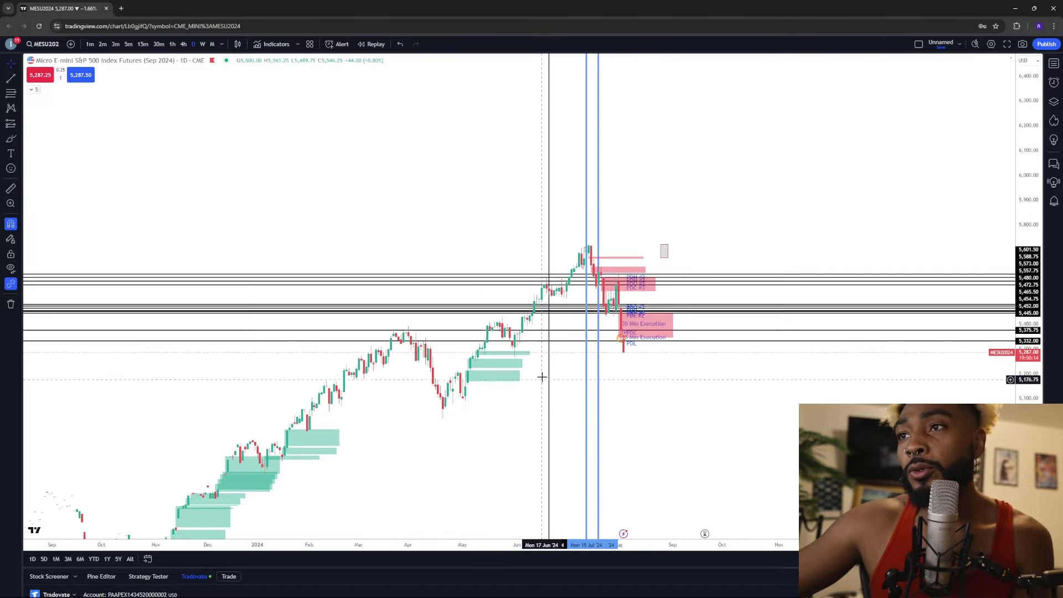
click(547, 375)
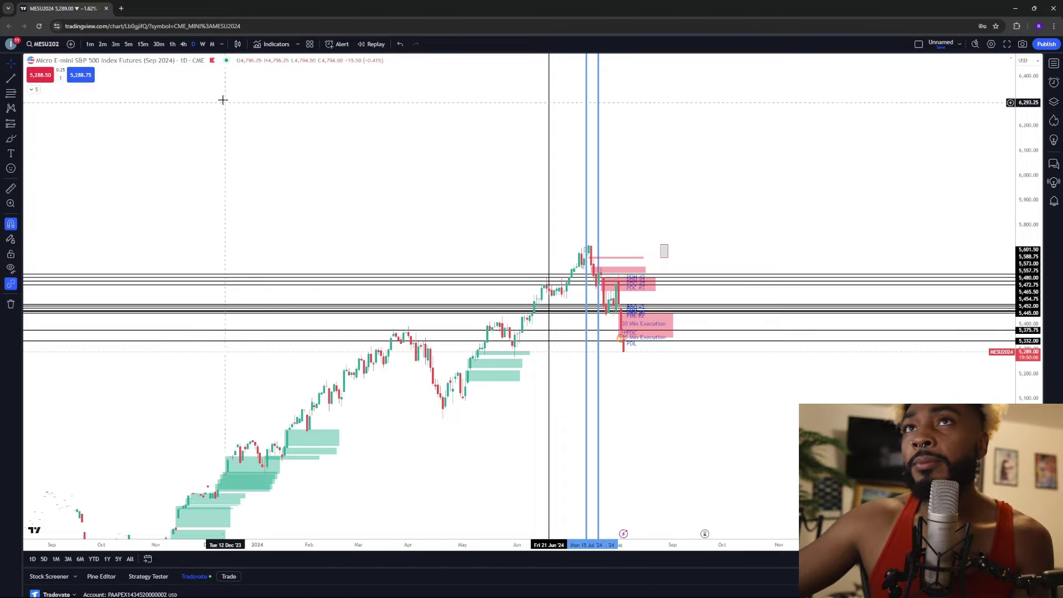
Switch the chart to the 4-hour timeframe and examine the decline from the July high against the earlier 2024 rally.
click(183, 44)
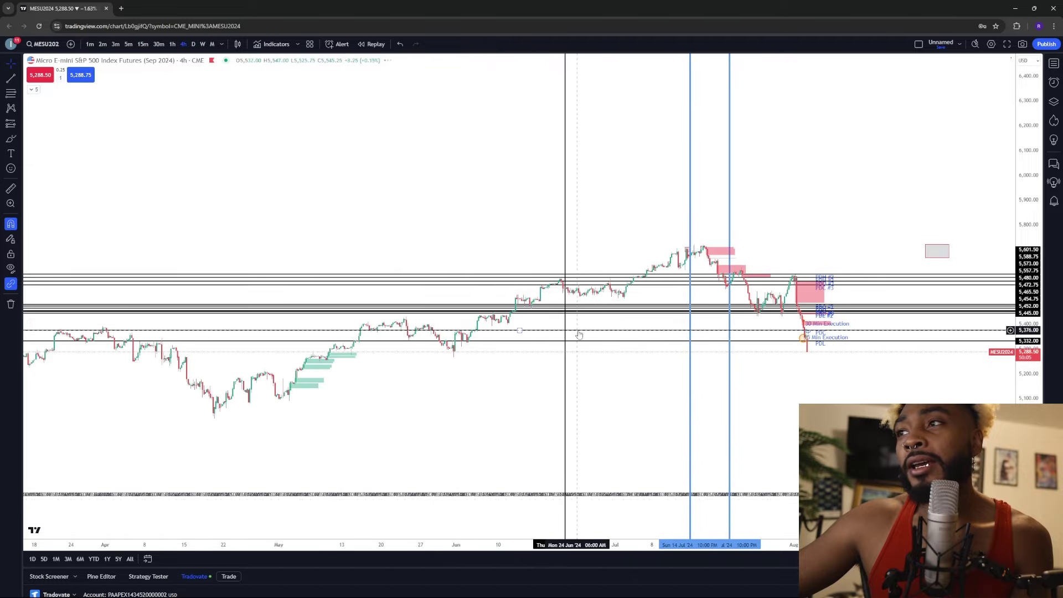
scroll(786, 402, down, 1)
drag(765, 389, 630, 367)
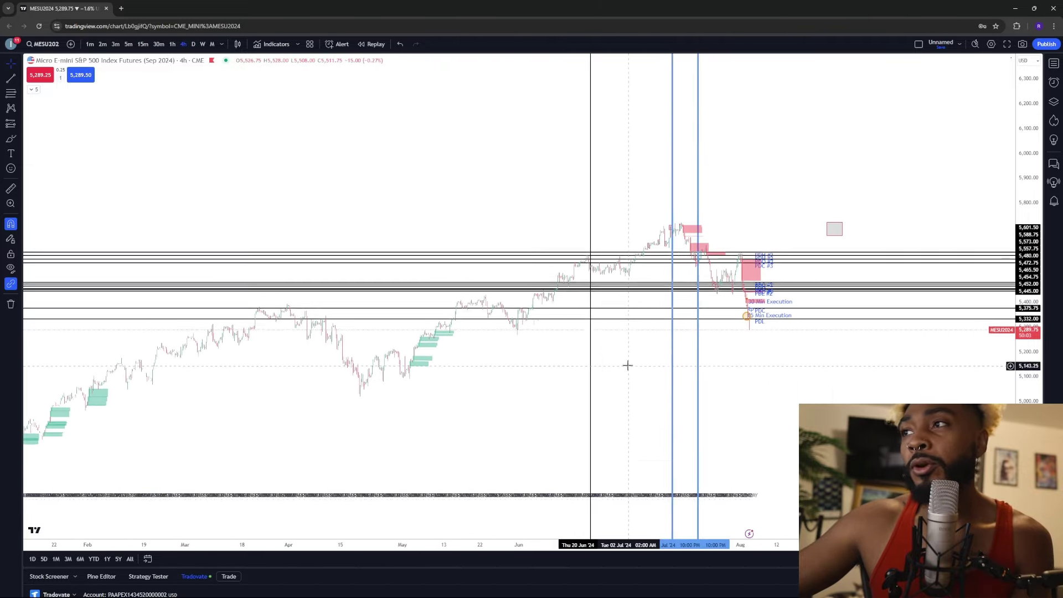
scroll(749, 370, down, 2)
drag(791, 391, 736, 382)
scroll(759, 382, up, 10)
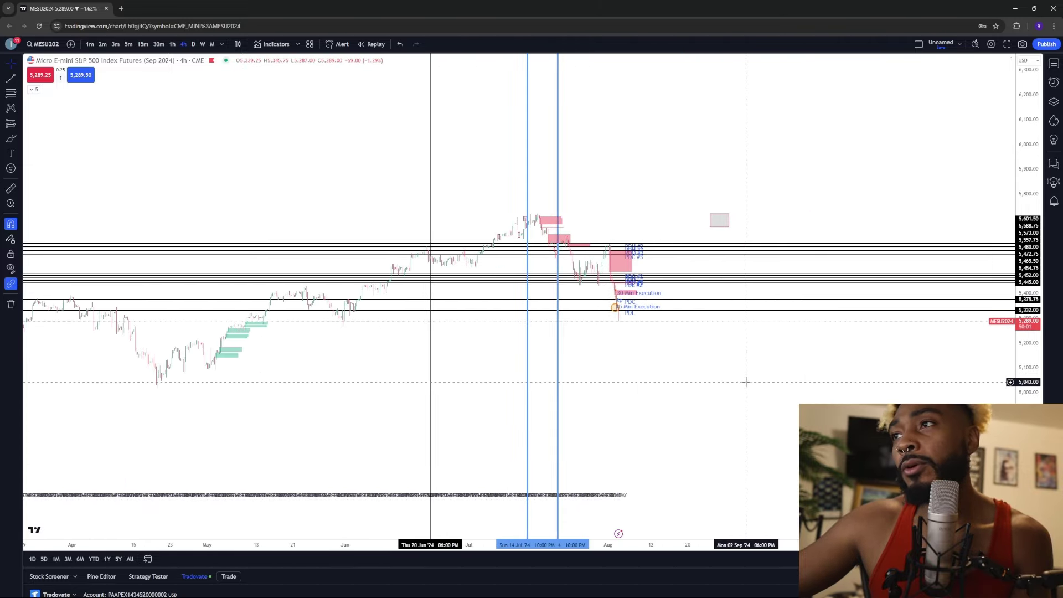
Switch the chart to the 1-hour timeframe and examine the early-August drop through the execution zones and previous-day levels.
click(172, 44)
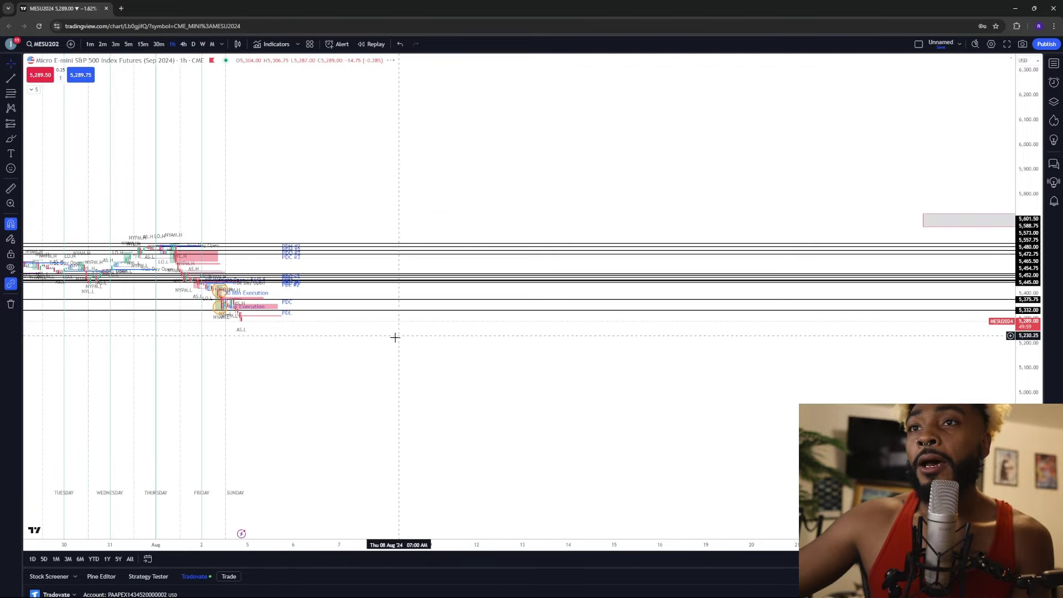
drag(1028, 463, 1027, 304)
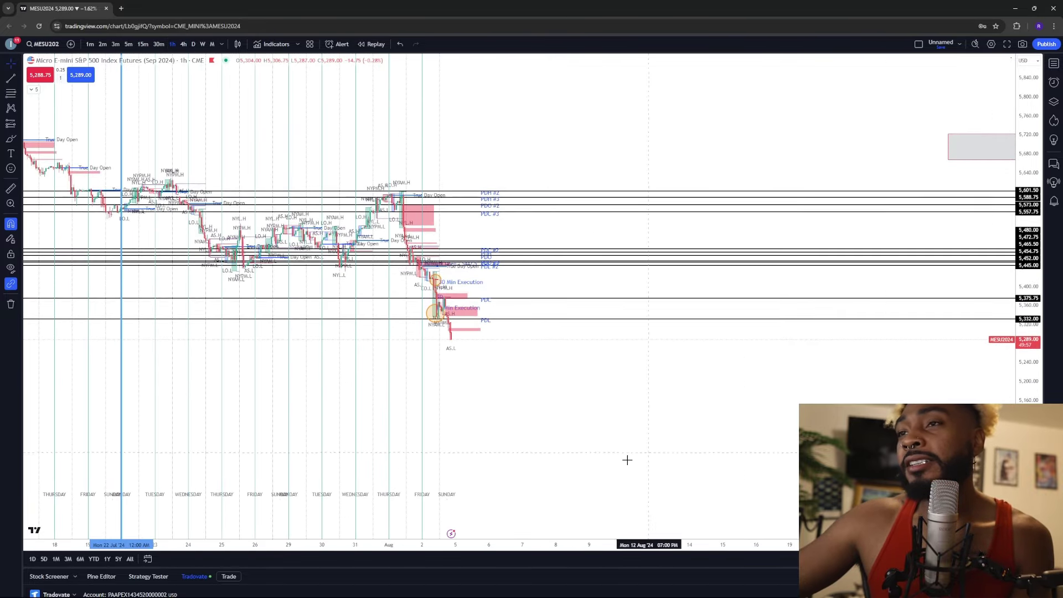
scroll(581, 442, up, 3)
drag(380, 360, 432, 404)
drag(1028, 447, 1008, 235)
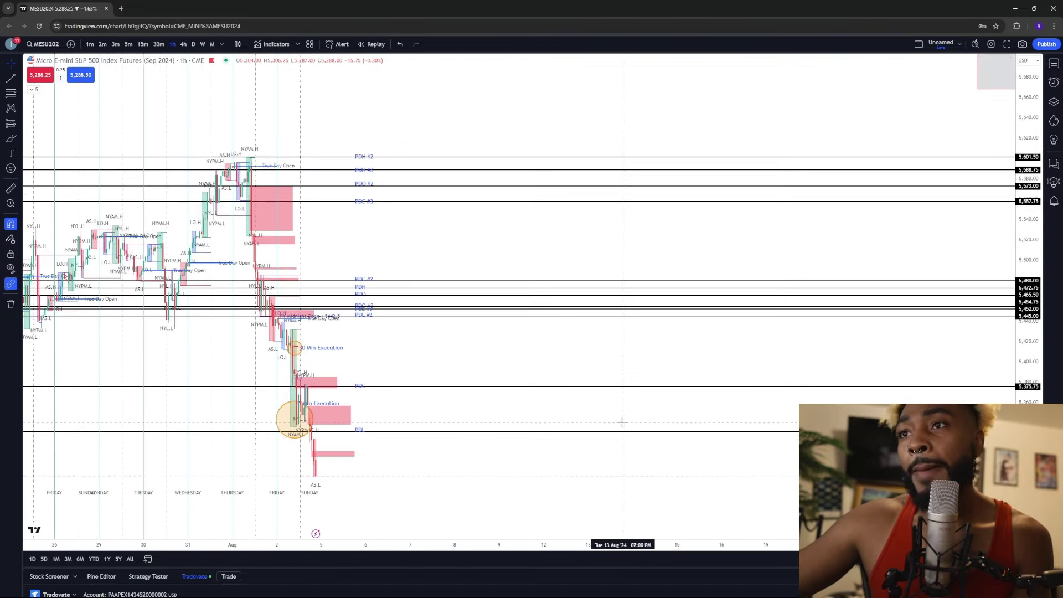
scroll(443, 376, up, 2)
drag(412, 471, 538, 382)
drag(361, 404, 447, 369)
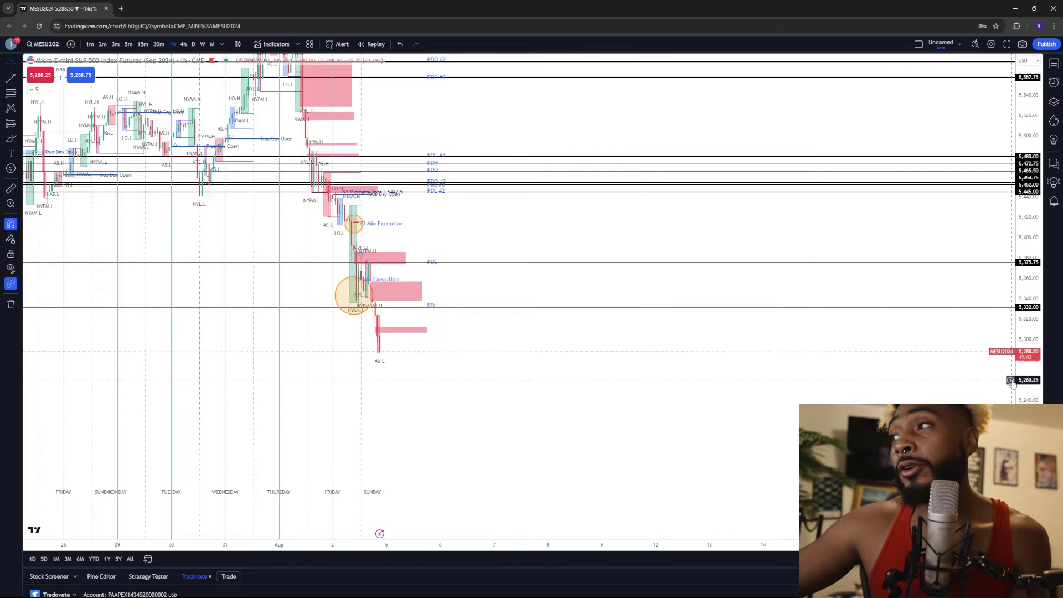
Compare the latest hourly sell-off with the session highs and lows and red zones since mid-July.
drag(1028, 384, 1028, 371)
scroll(642, 382, up, 2)
drag(451, 334, 493, 339)
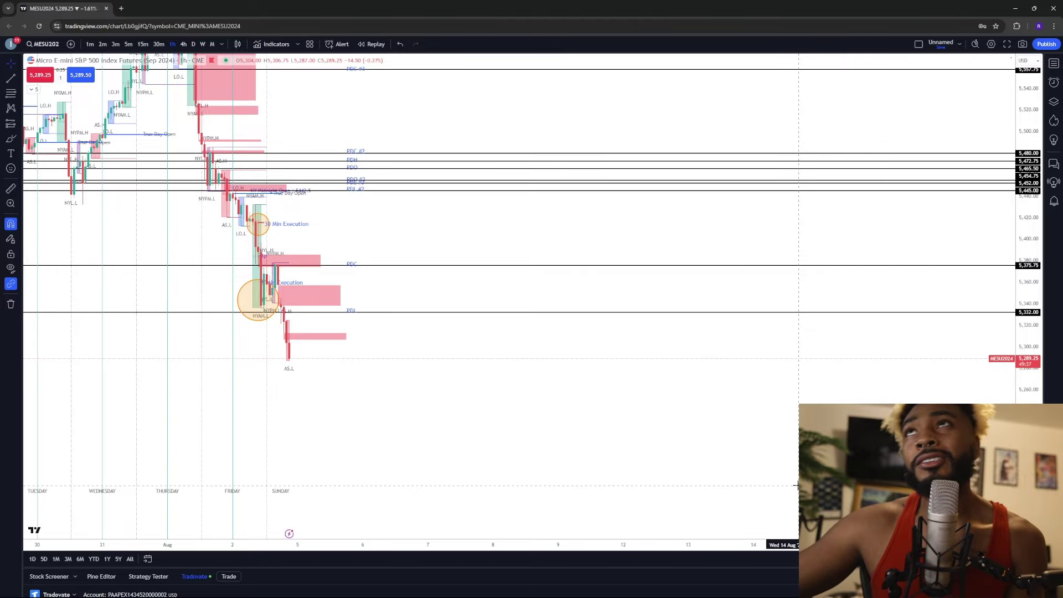
scroll(580, 250, down, 3)
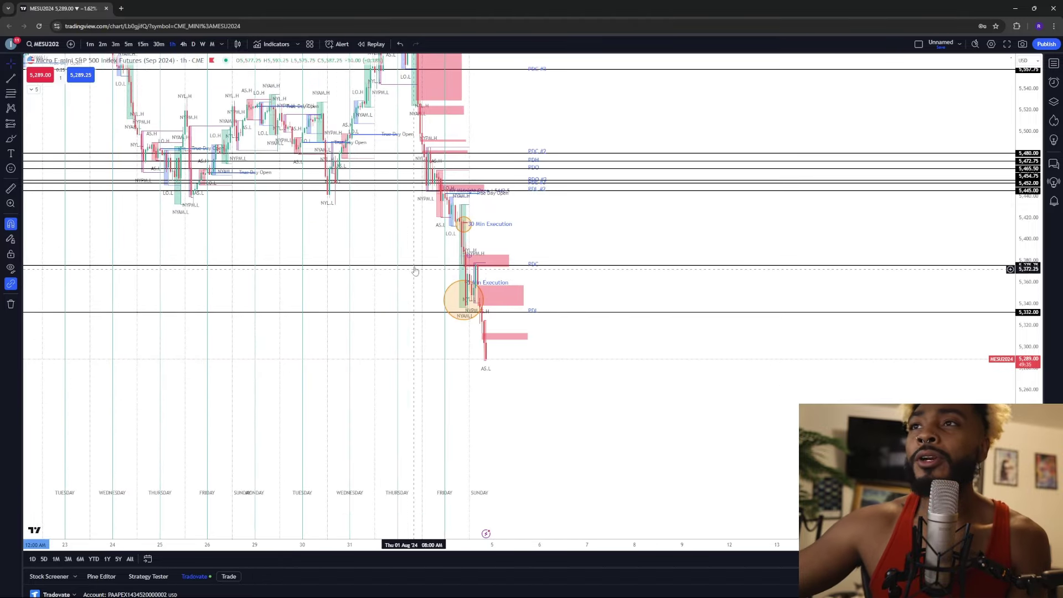
drag(580, 250, 549, 339)
drag(1019, 203, 1018, 321)
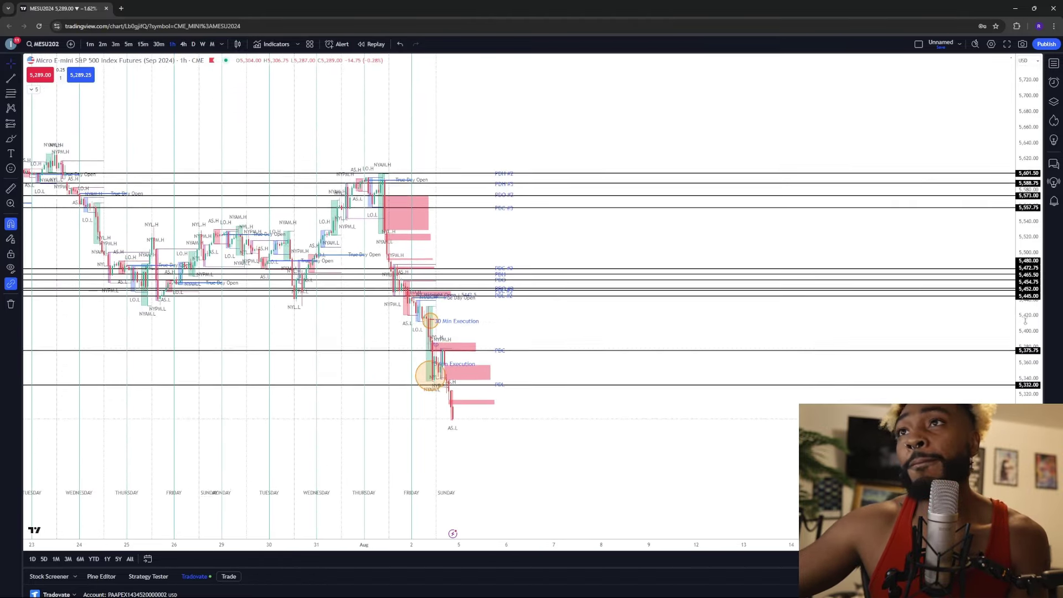
scroll(511, 371, down, 1)
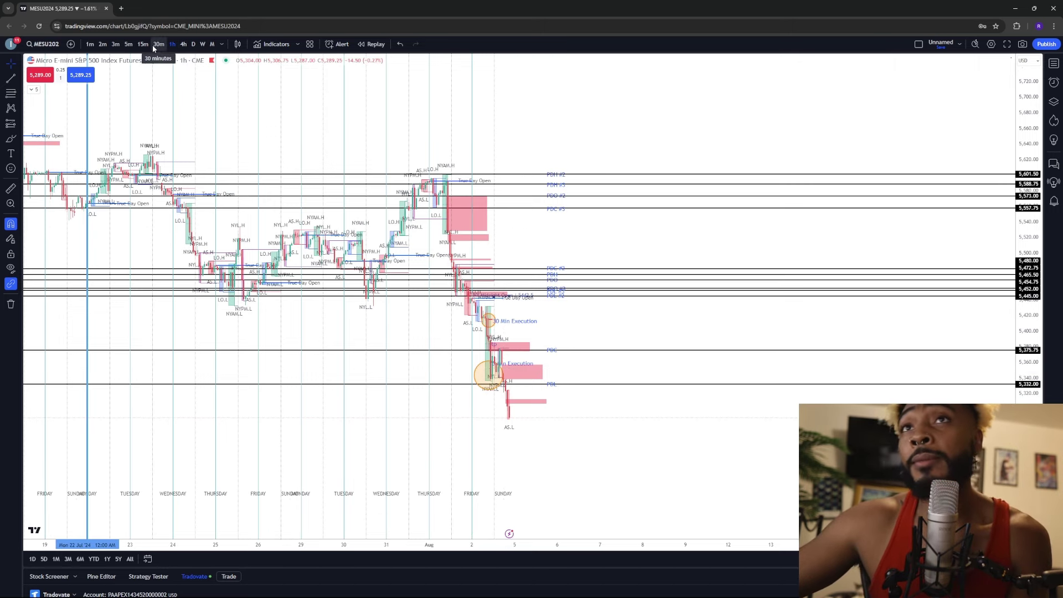
scroll(515, 218, down, 2)
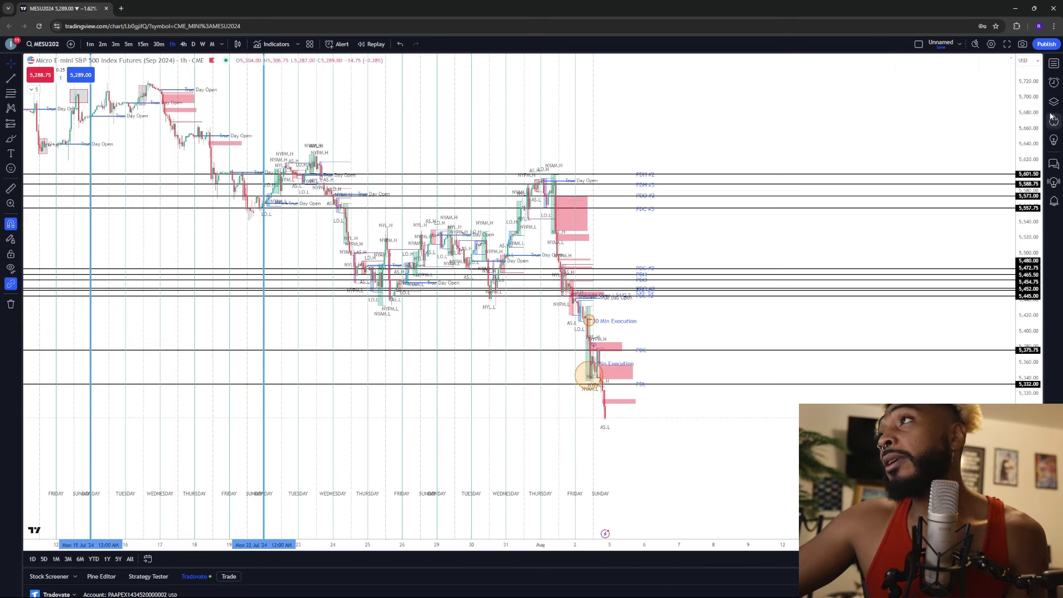
Load the Micro E-mini Dow Jones futures chart from the watchlist and review its hourly price action from mid-June to early August 2024.
click(1053, 66)
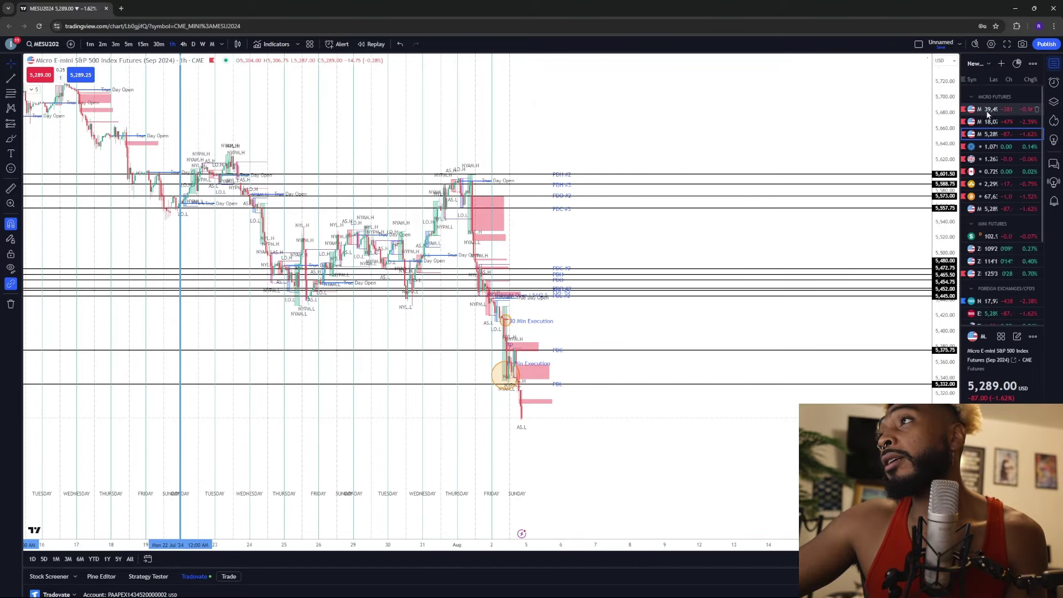
click(988, 110)
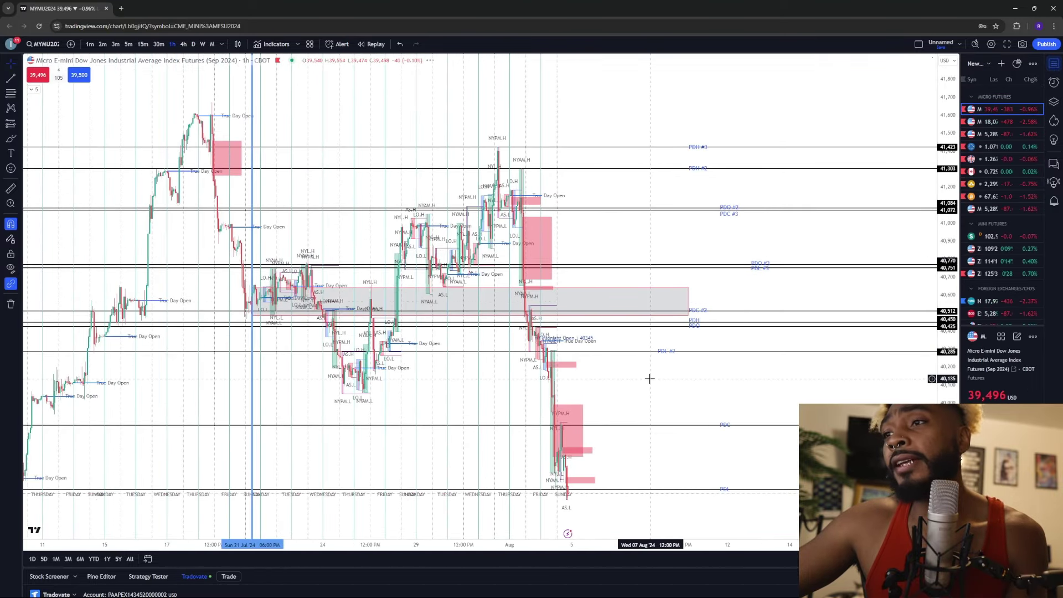
drag(707, 389, 671, 299)
scroll(671, 299, down, 2)
drag(553, 351, 518, 305)
scroll(518, 306, down, 2)
drag(657, 406, 592, 408)
scroll(557, 408, down, 1)
scroll(567, 408, up, 1)
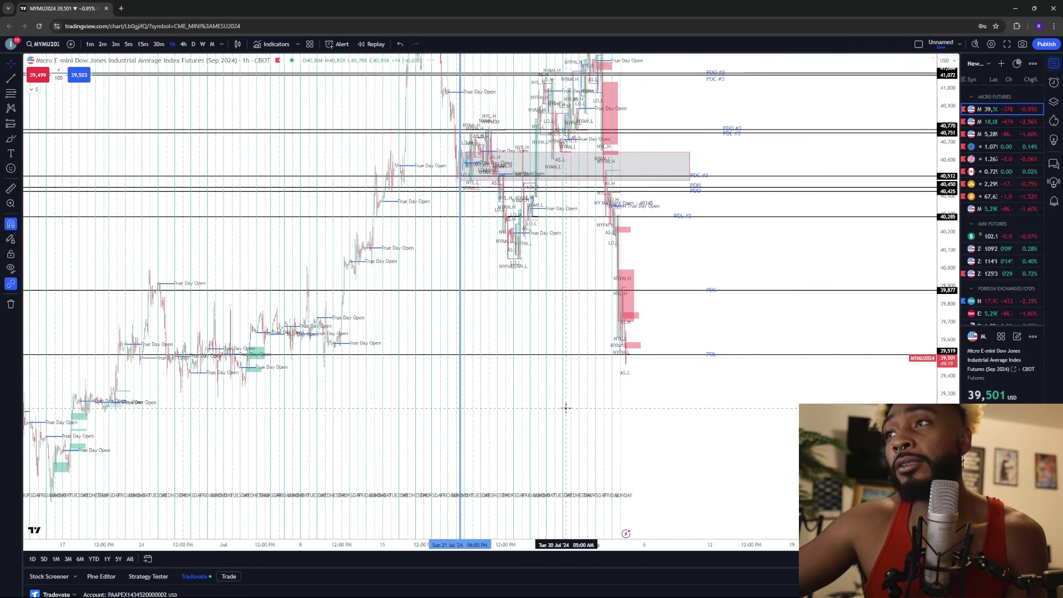
Switch the Dow futures chart to the monthly timeframe and compress the price scale to fit the 2024 candles and green zones.
click(212, 44)
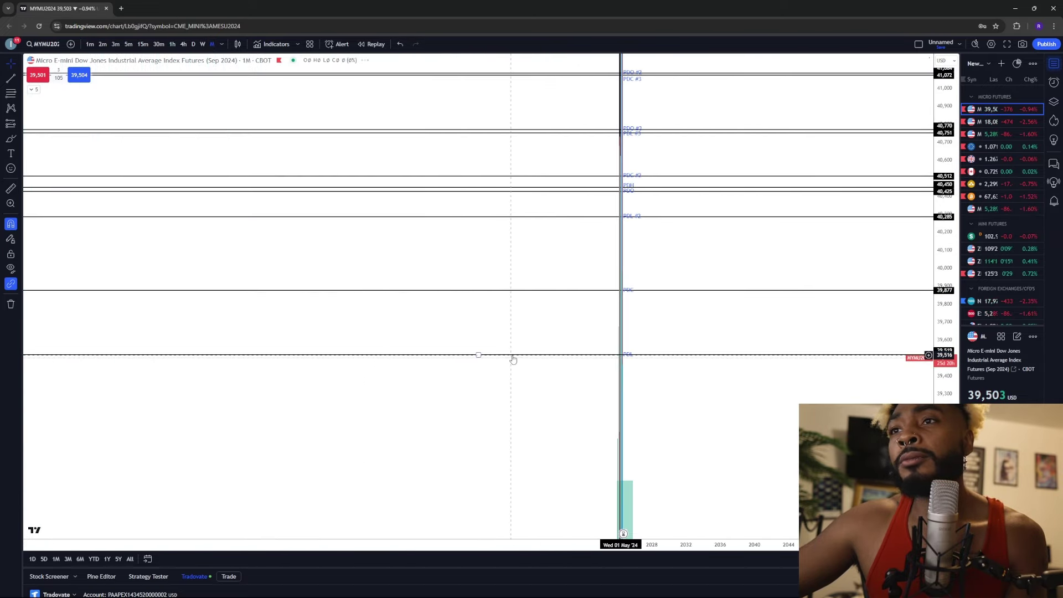
scroll(513, 358, up, 5)
drag(215, 402, 564, 316)
scroll(363, 389, up, 3)
drag(943, 326, 943, 492)
drag(540, 421, 532, 375)
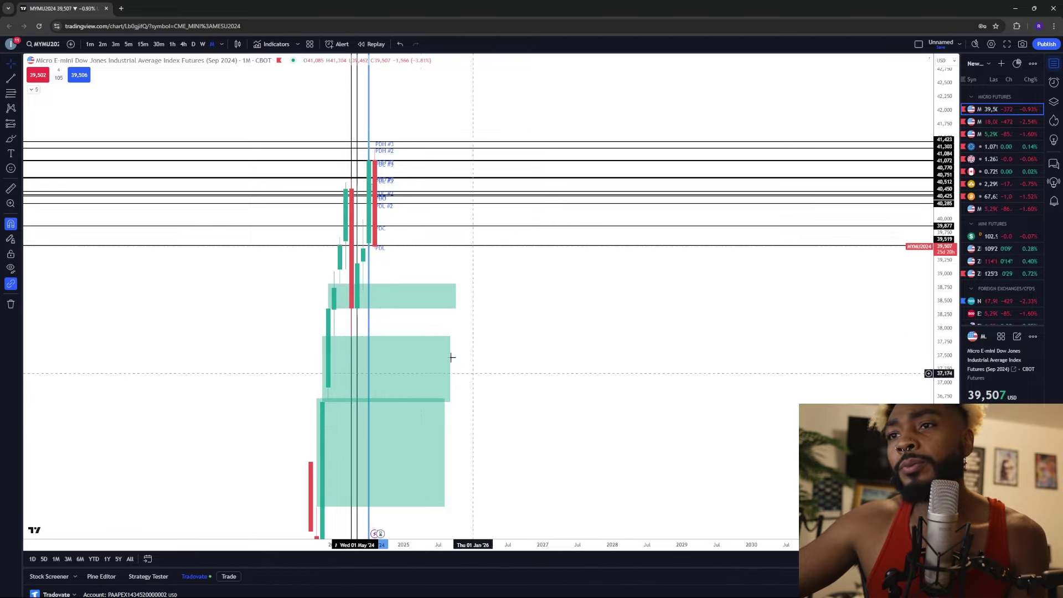
Centre the latest monthly Dow candles and the green zones beneath them, and hide the watchlist.
drag(696, 386, 520, 424)
scroll(420, 368, up, 2)
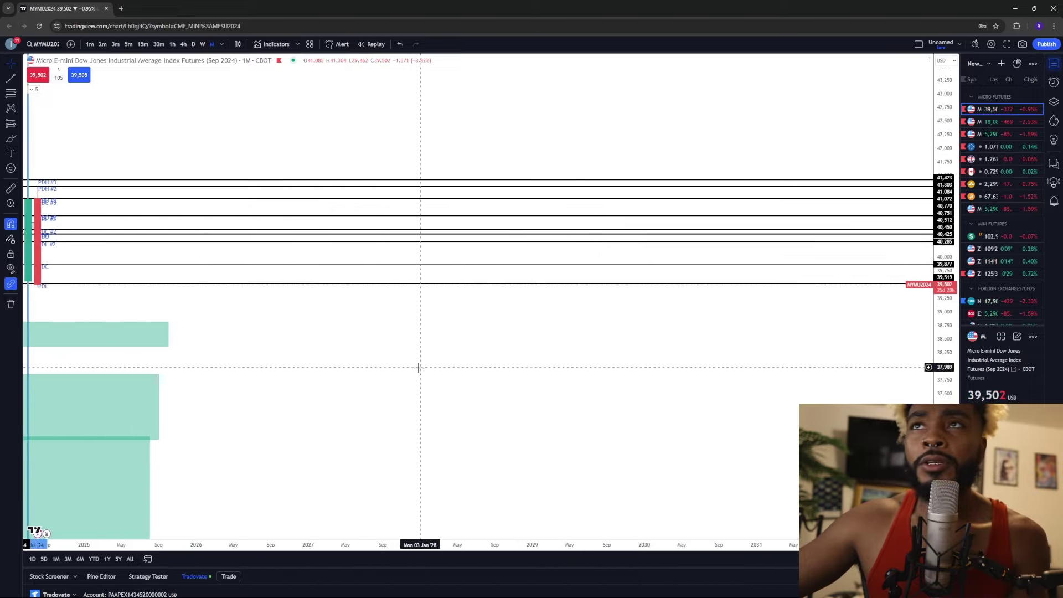
scroll(418, 367, down, 3)
drag(355, 367, 460, 313)
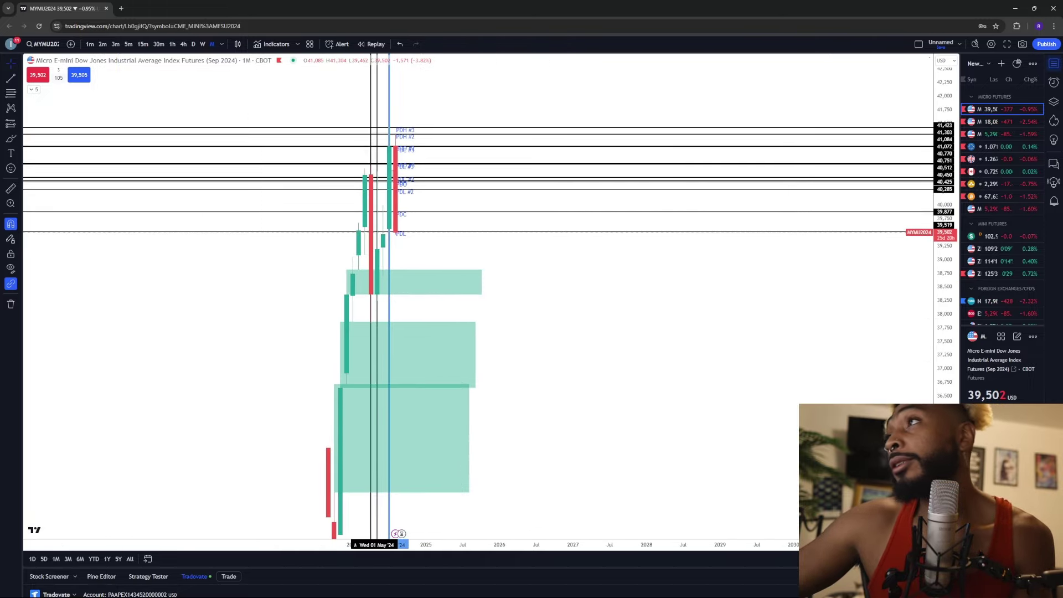
click(1056, 65)
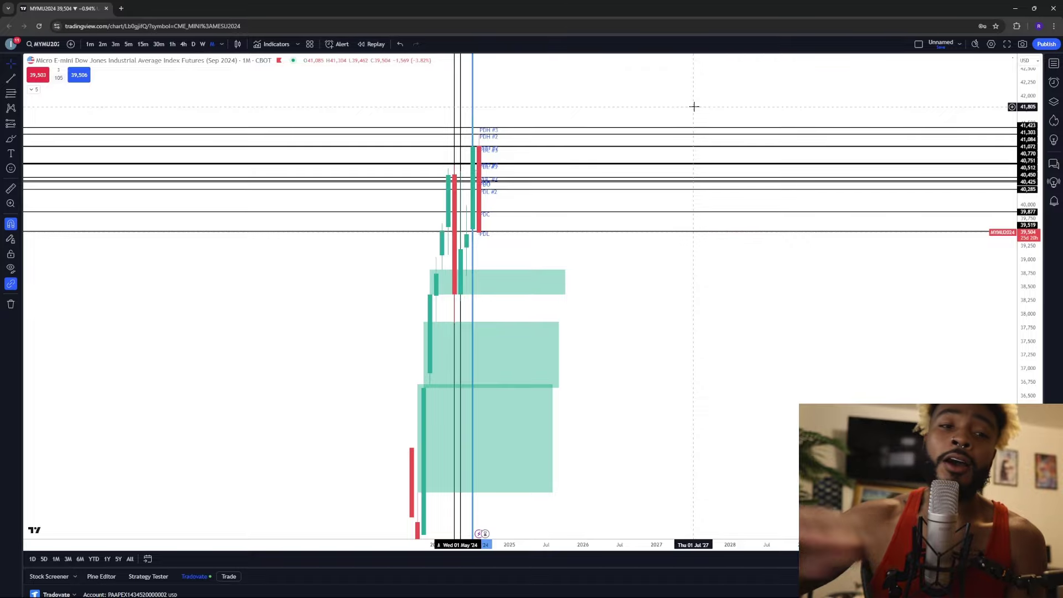